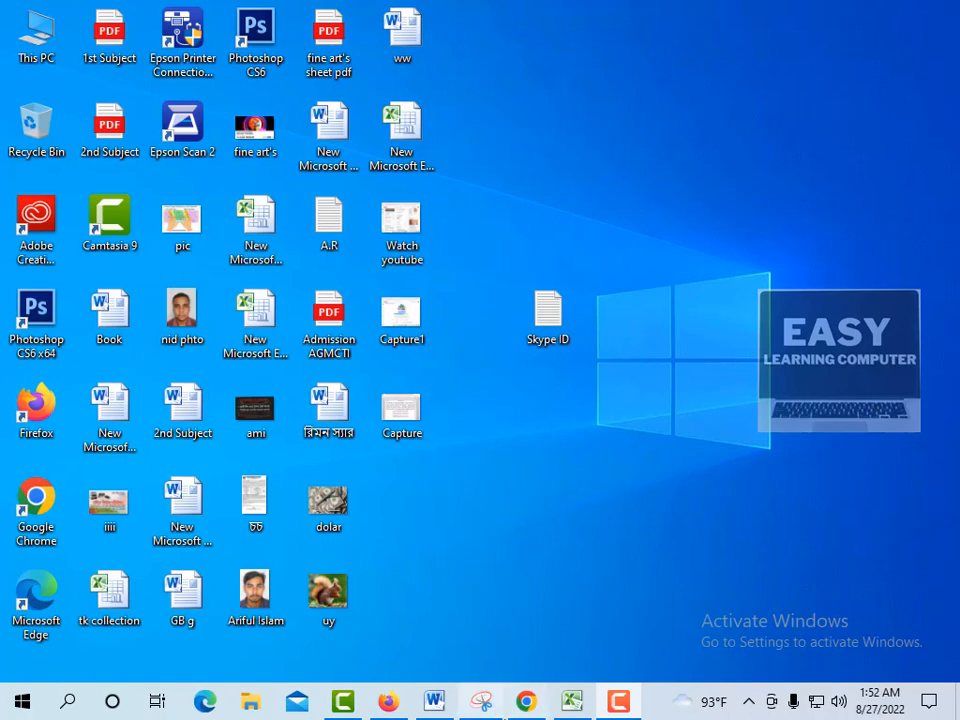
Step: Switch to the Excel sales worksheet and enter =SUM(D3+E3) in cell G15
click(571, 701)
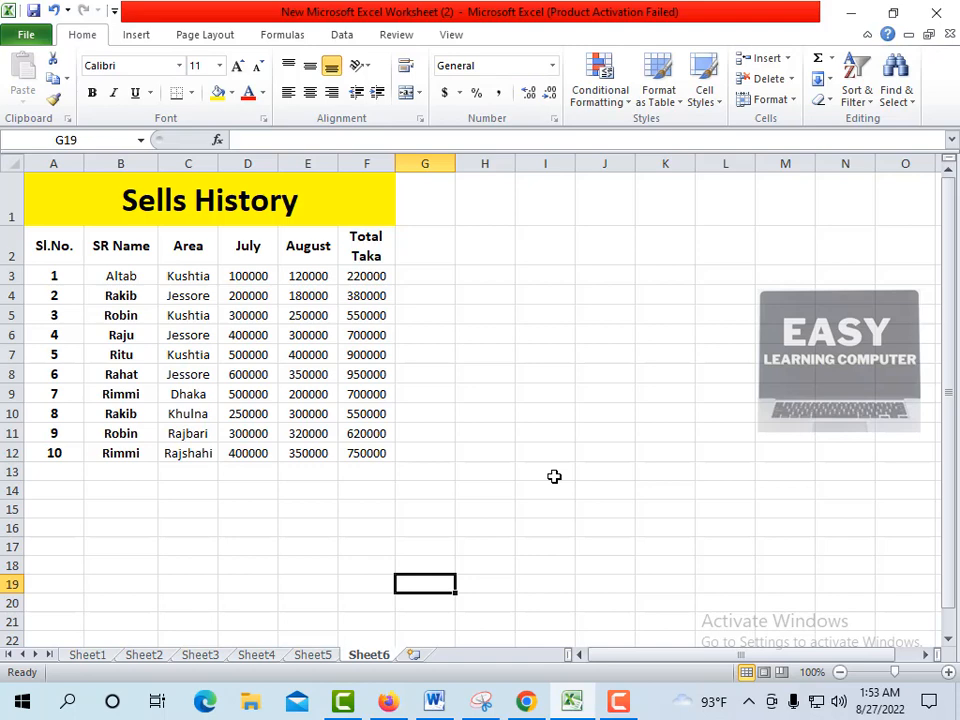
click(439, 512)
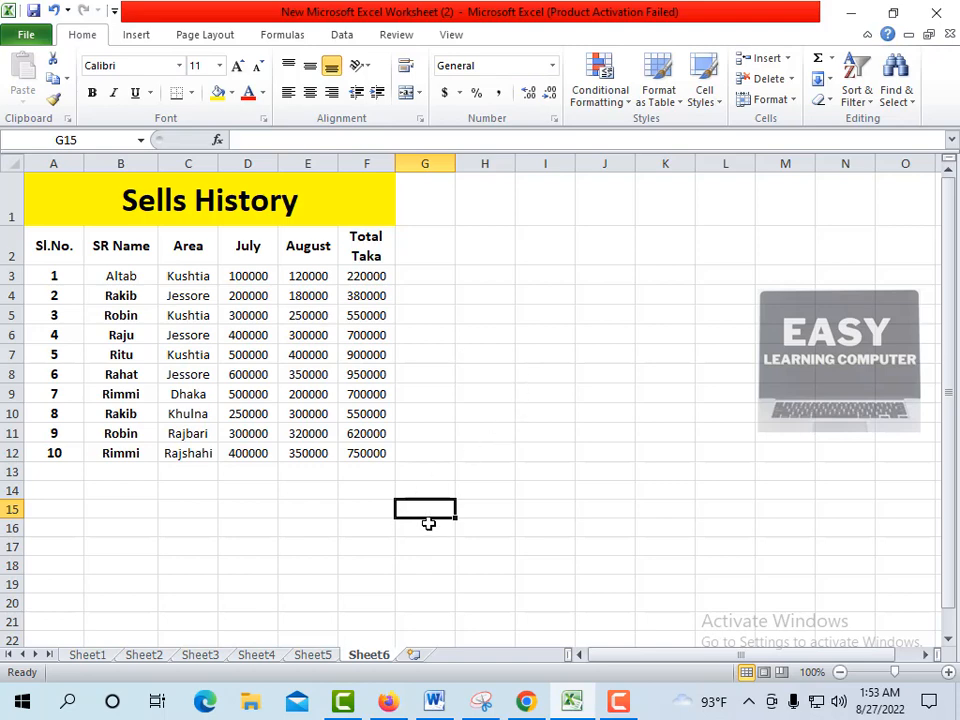
text(=s)
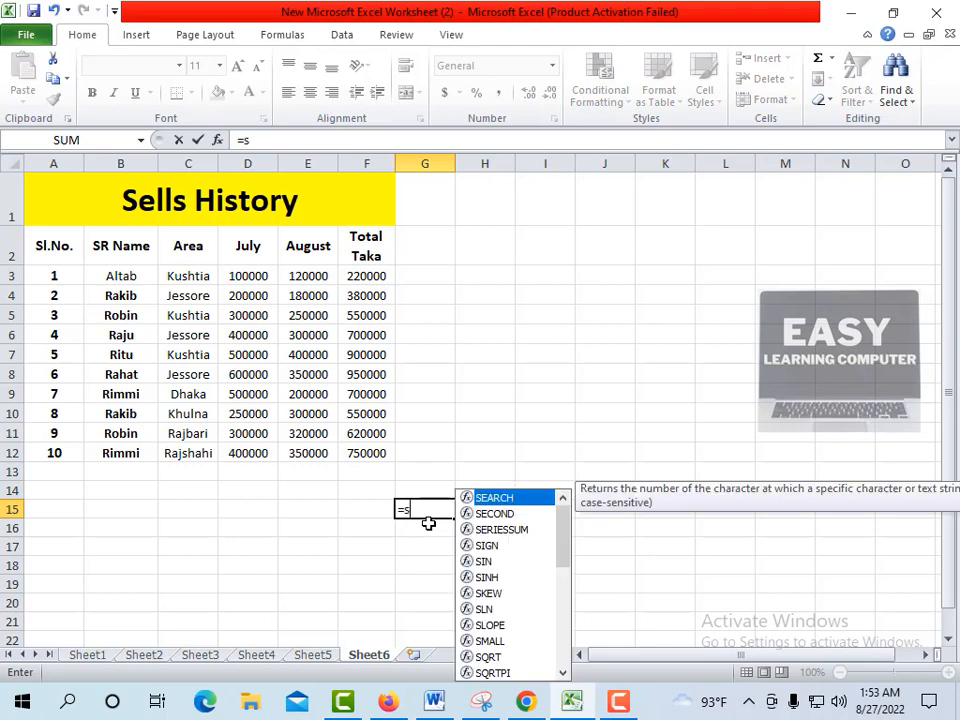
text(um()
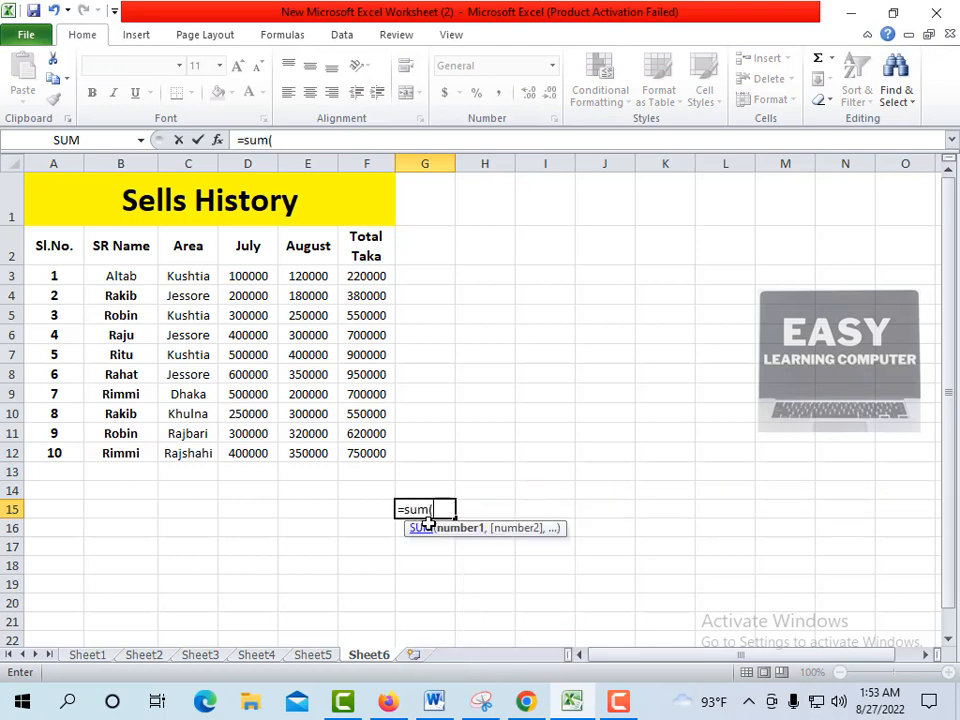
click(245, 275)
text(+)
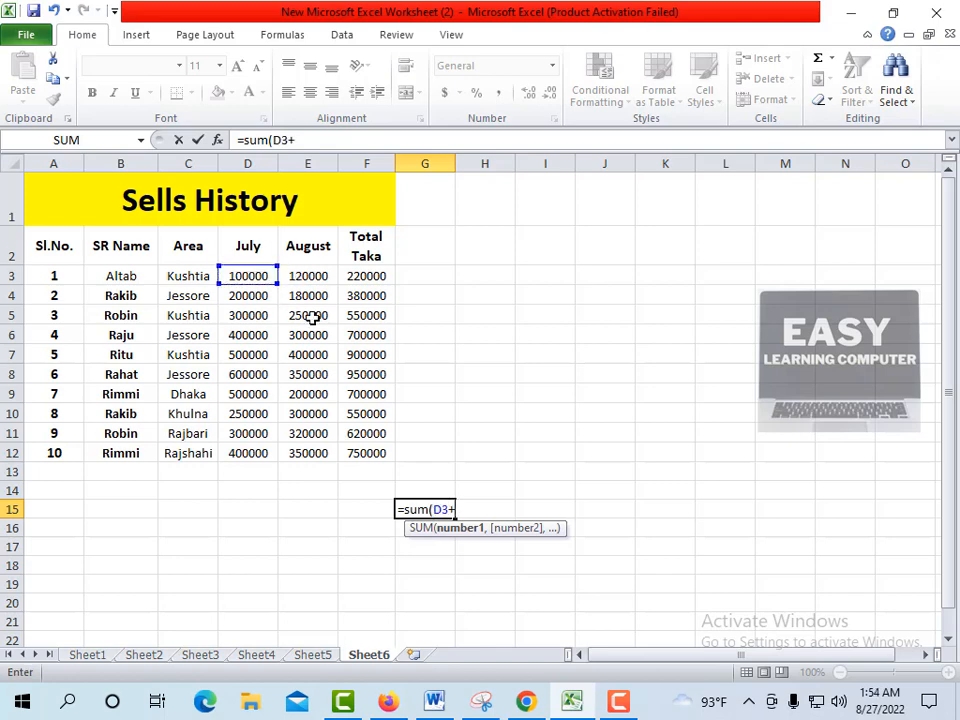
click(327, 271)
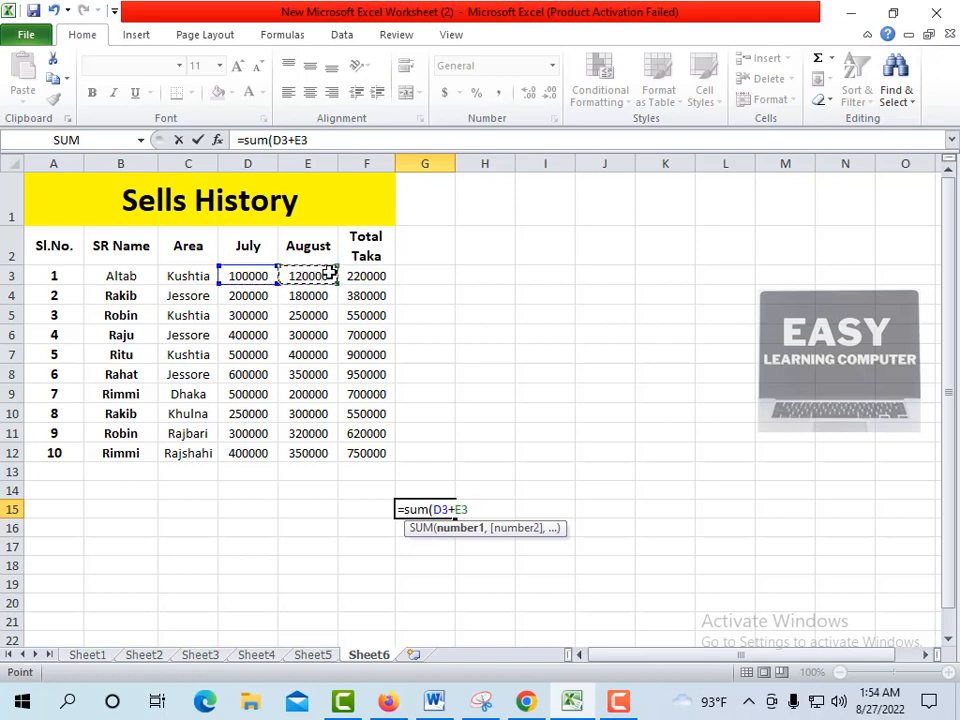
text())
key(Return)
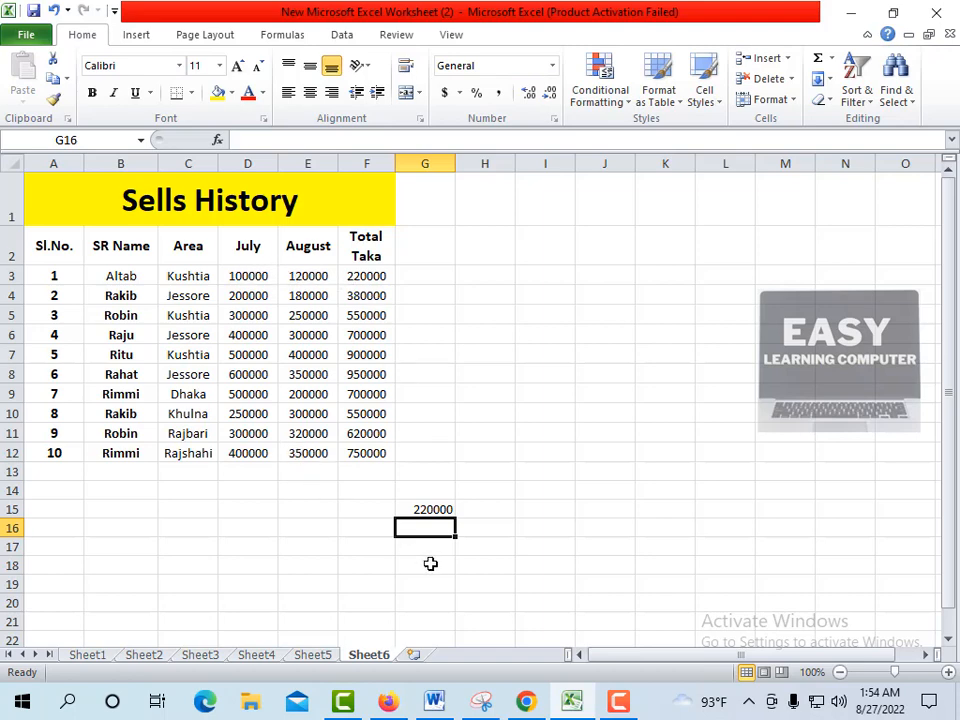
Step: Enter =SUM(D3:E12) in cell G16 to total all July and August sales
text(=s)
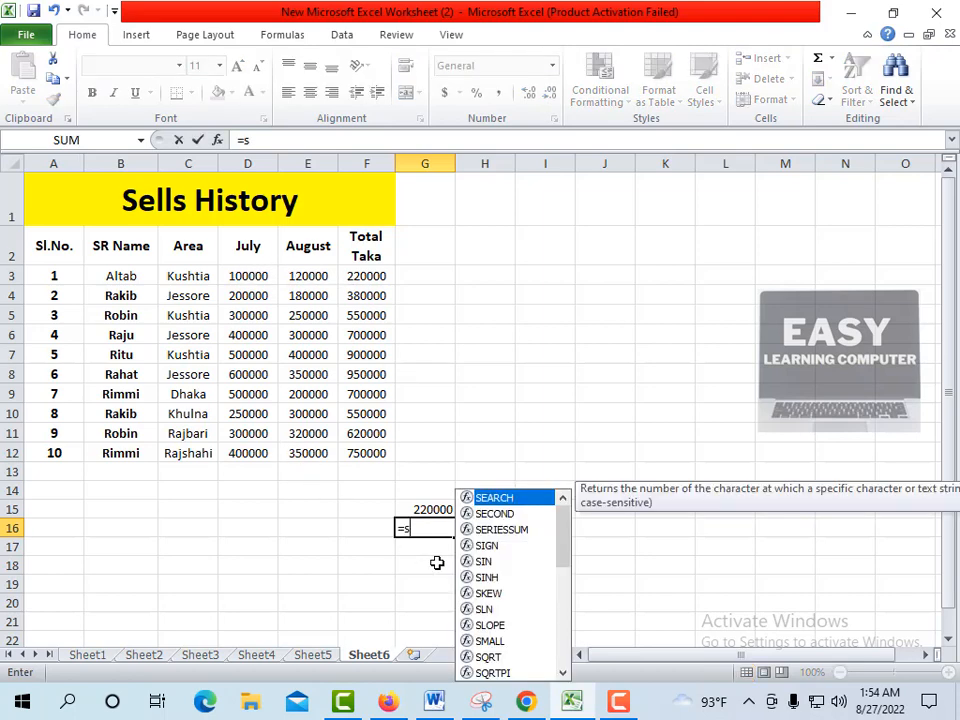
text(um()
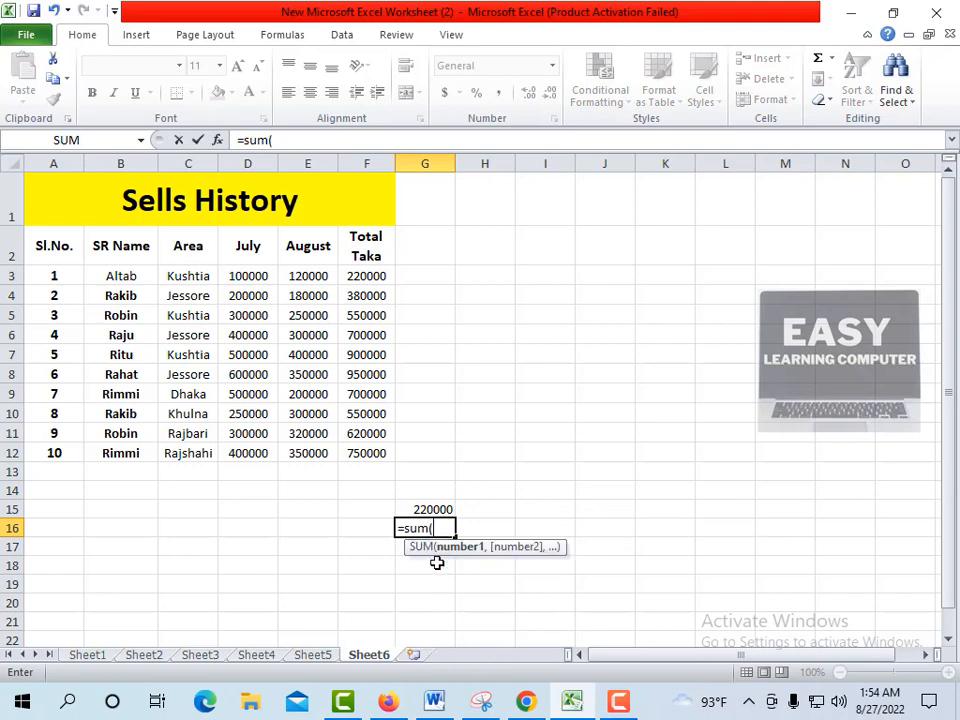
click(258, 276)
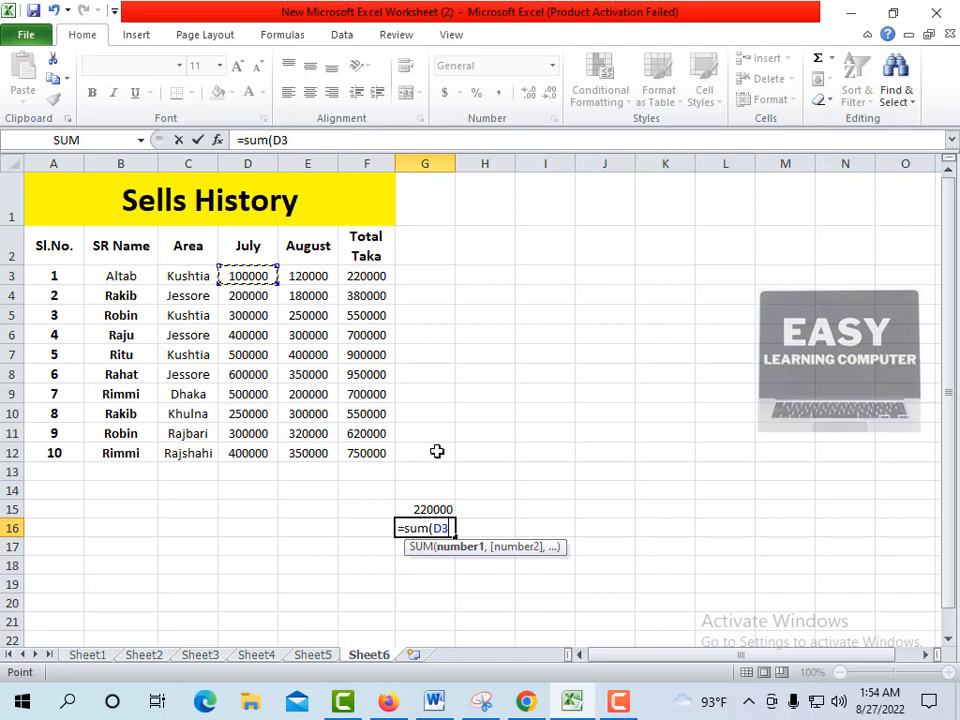
key(F8)
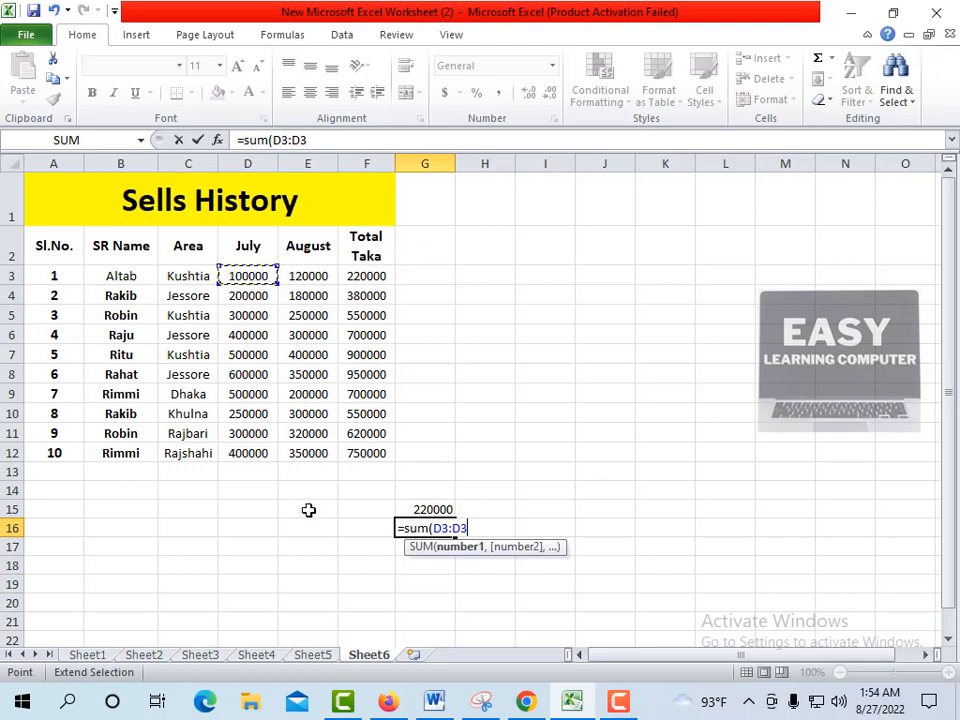
click(315, 455)
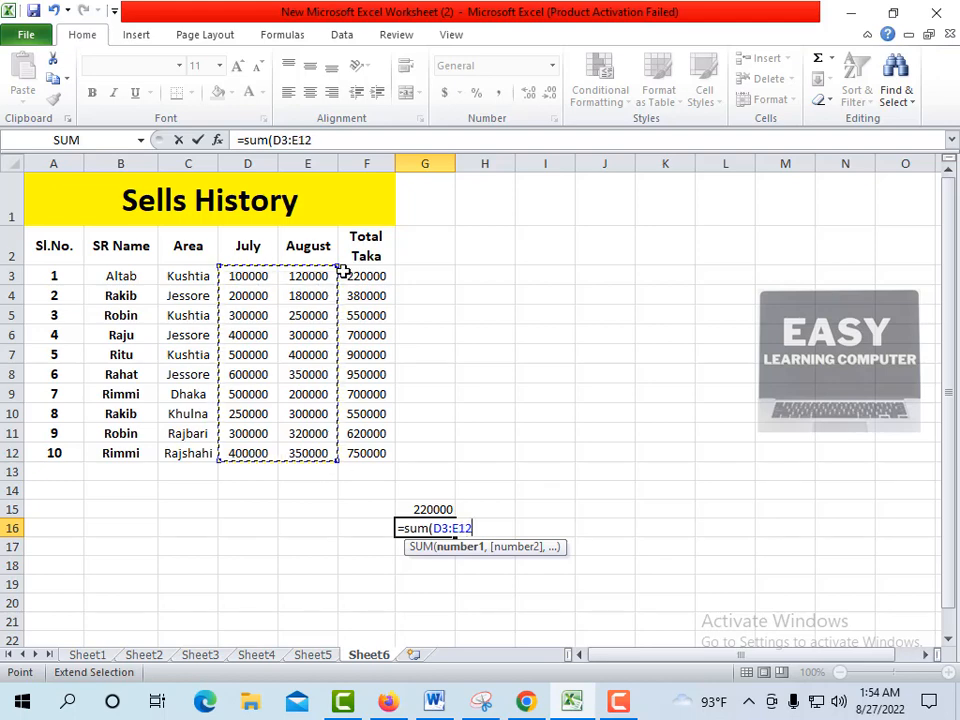
text())
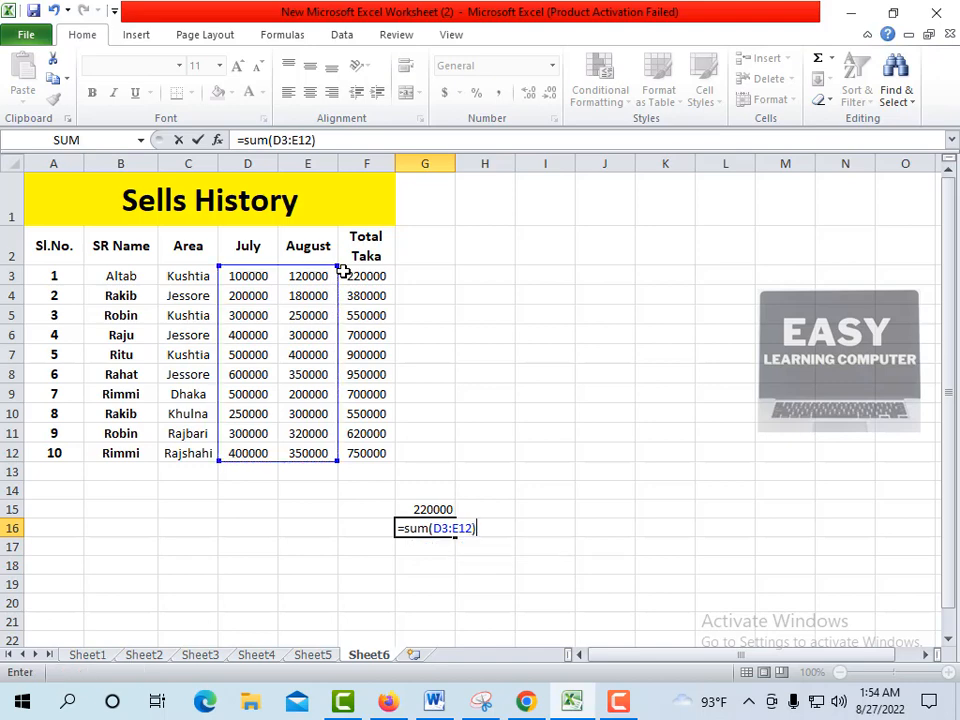
key(Return)
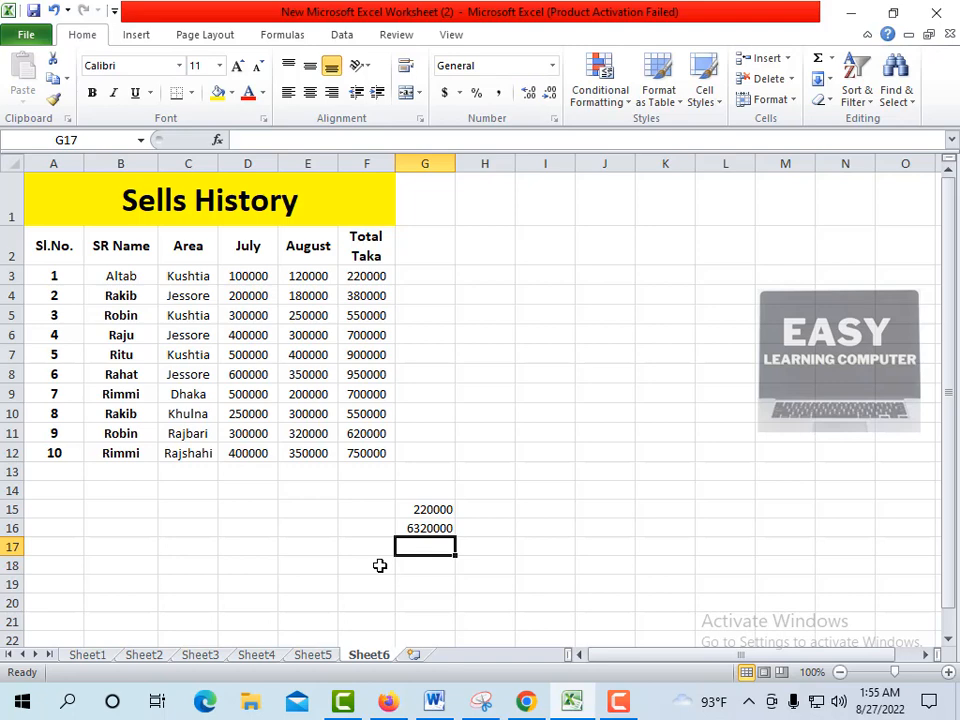
Step: Start a SUMIF function in cell G17 and set its range argument to the SR names in B3:B12
text(=s)
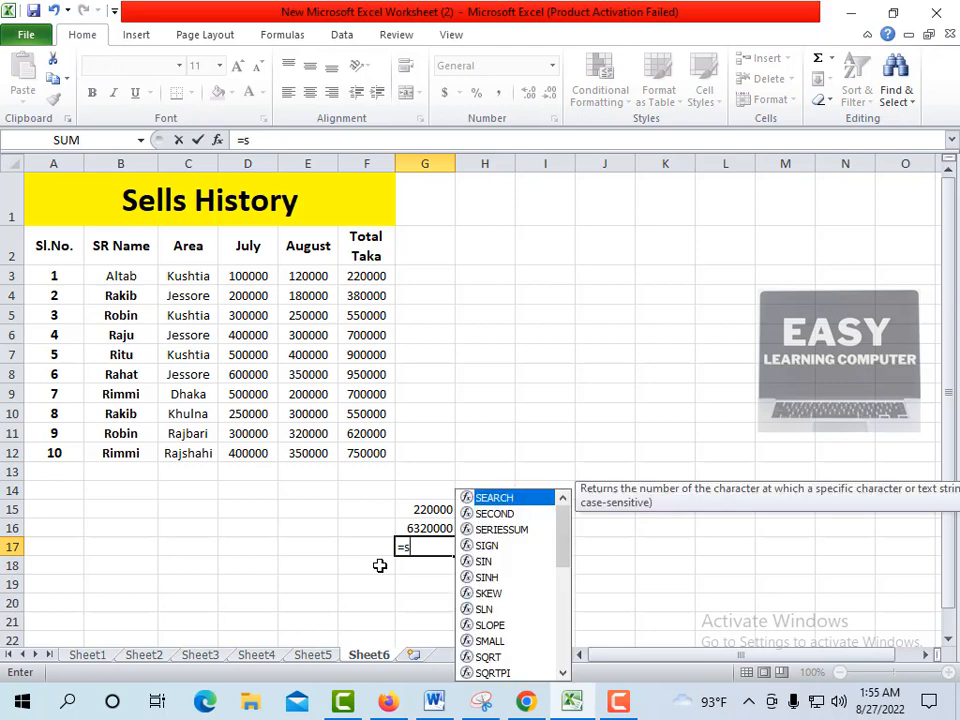
text(um)
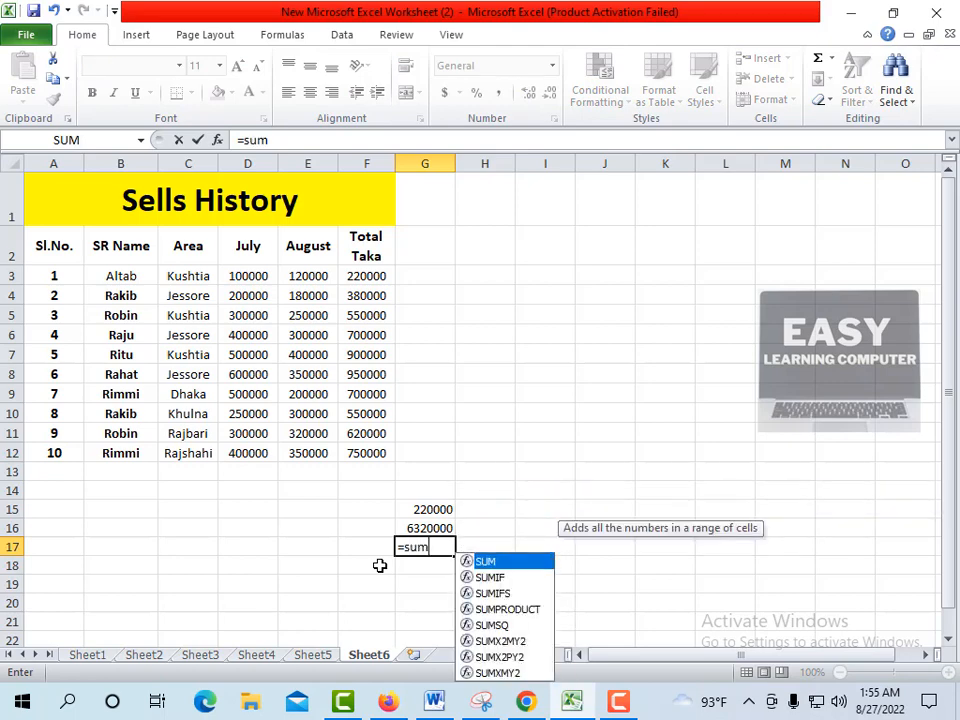
text(()
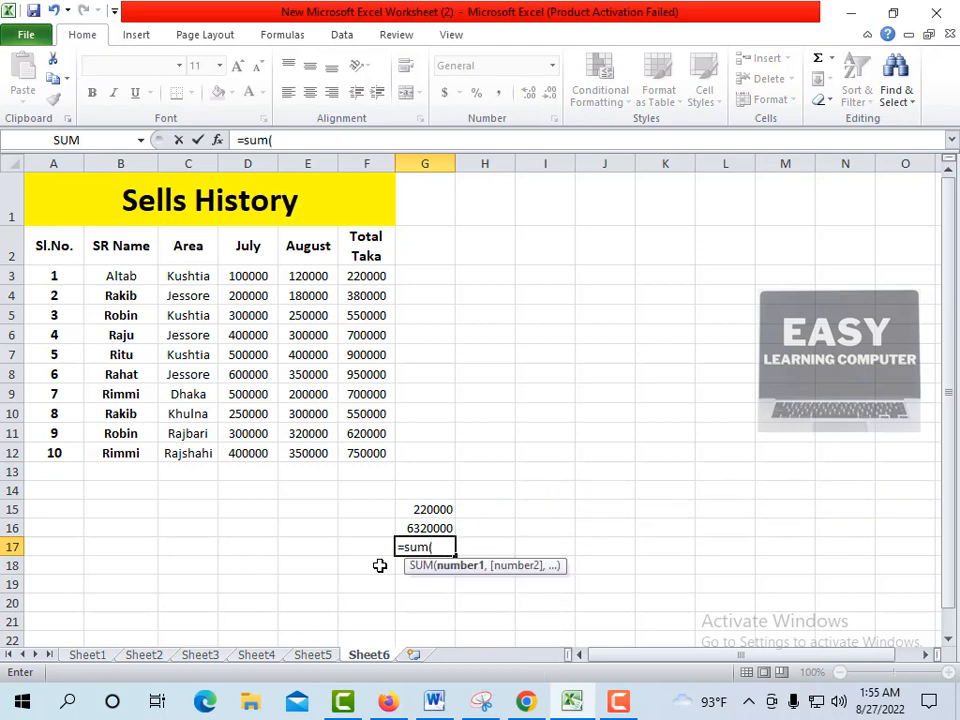
key(BackSpace)
text(if)
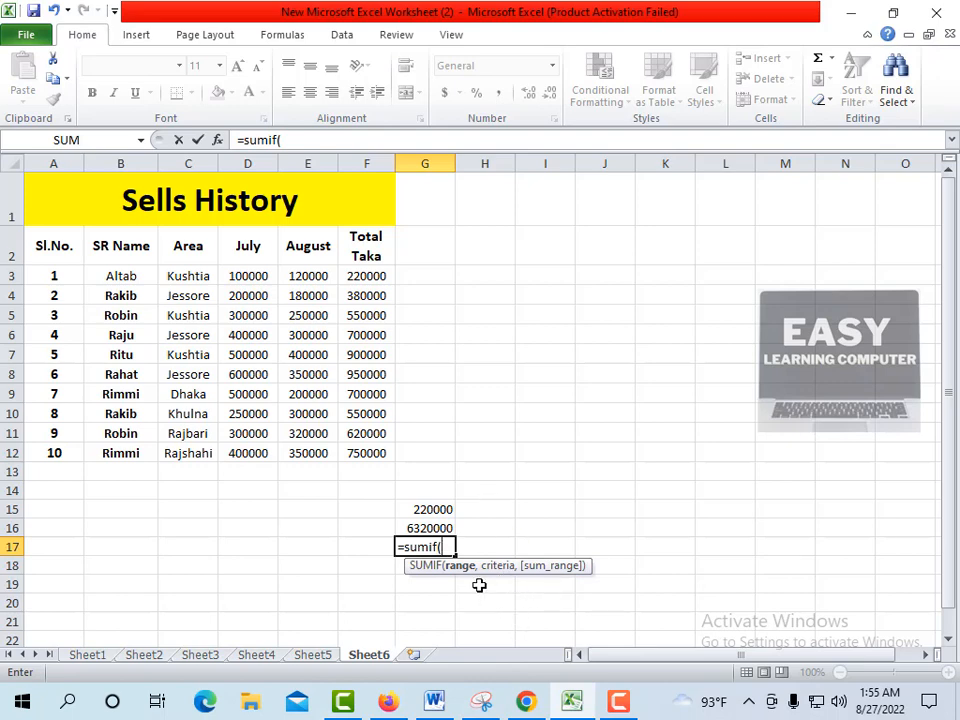
click(220, 140)
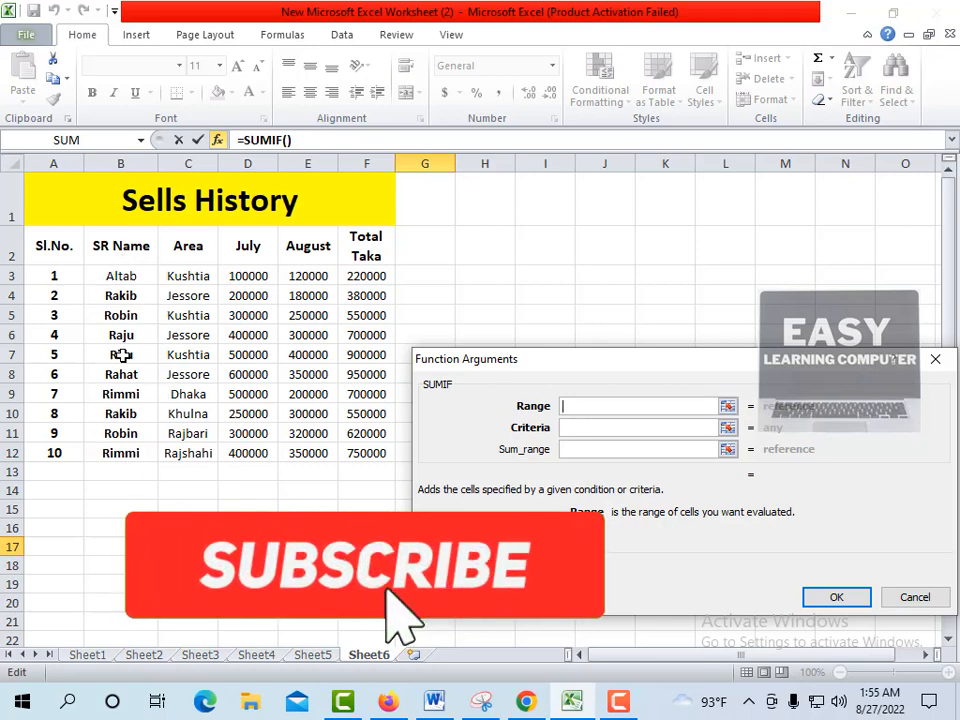
drag(104, 273, 101, 452)
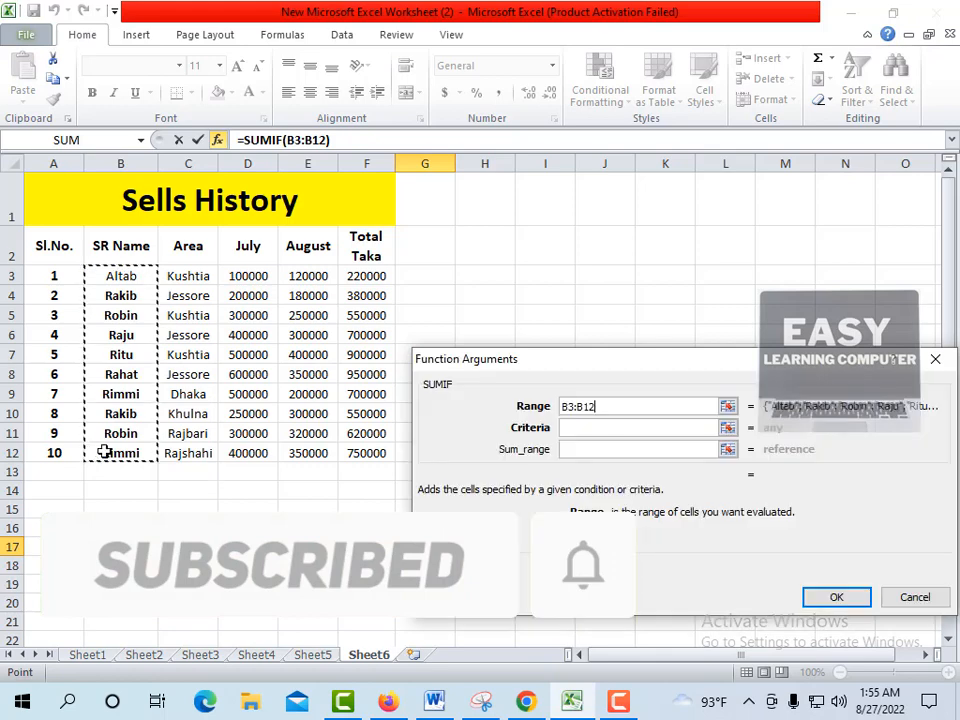
Step: Complete the SUMIF with the sales rep name from B5 as criteria and the August figures E3:E12 as sum range
click(595, 428)
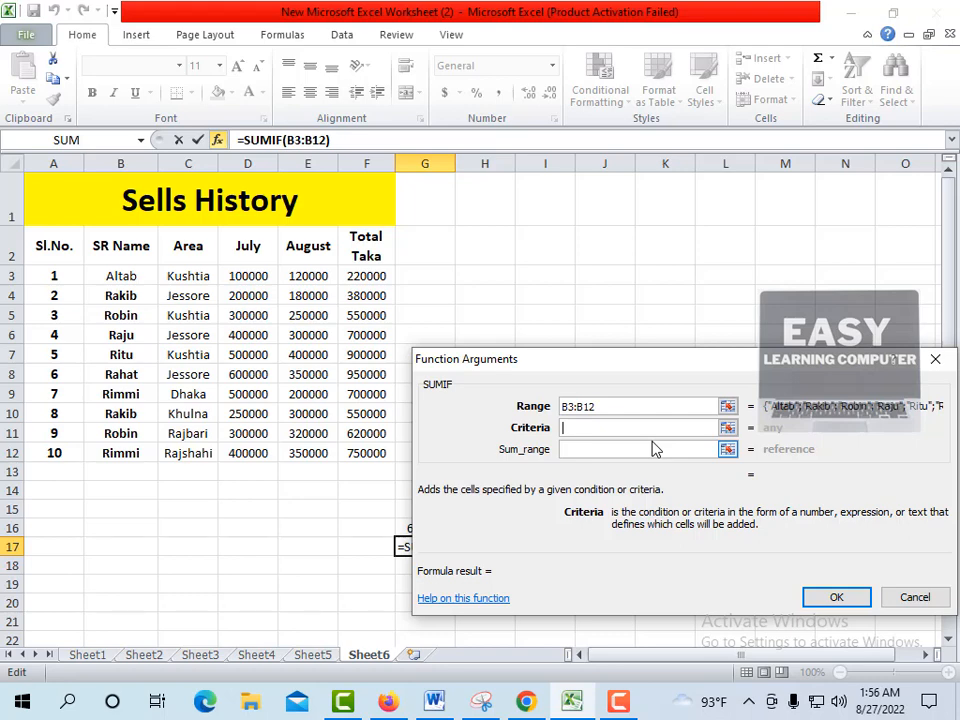
text(Robin)
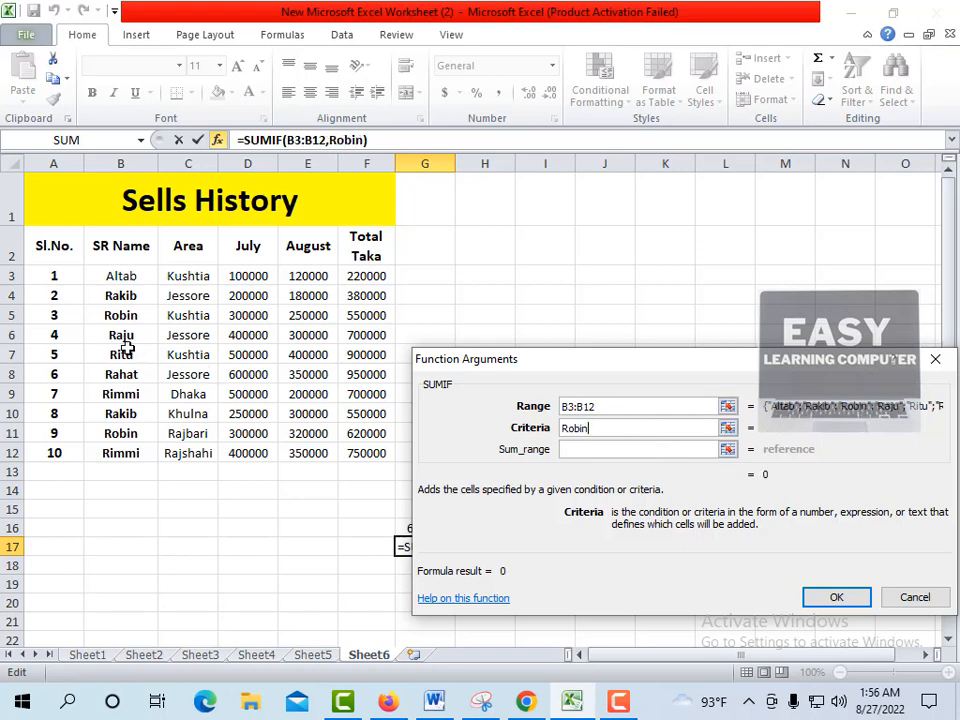
click(607, 449)
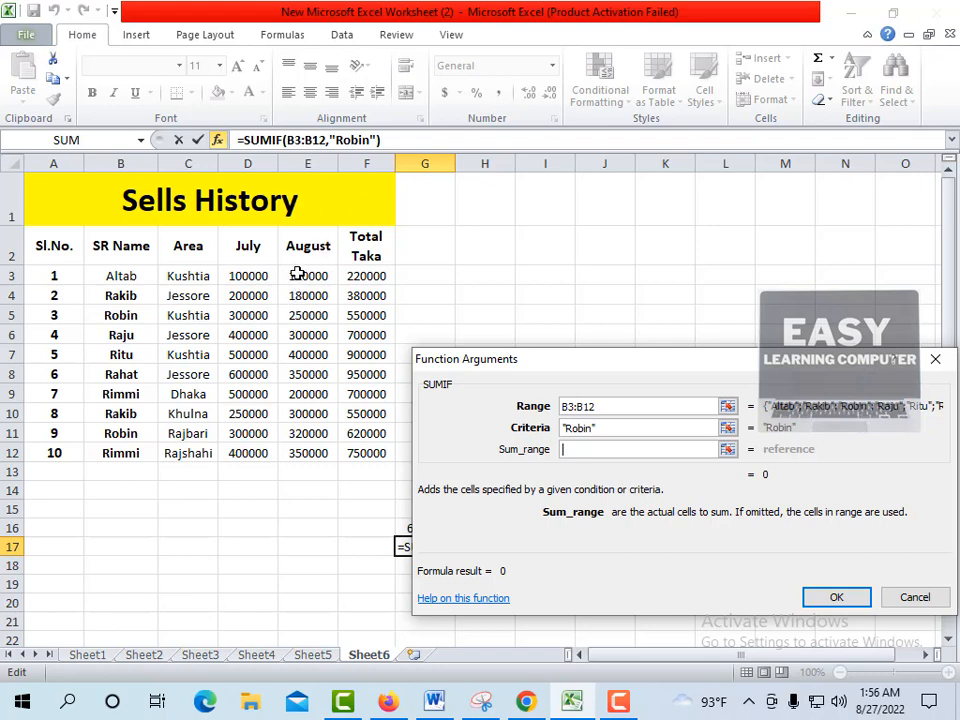
drag(298, 274, 324, 465)
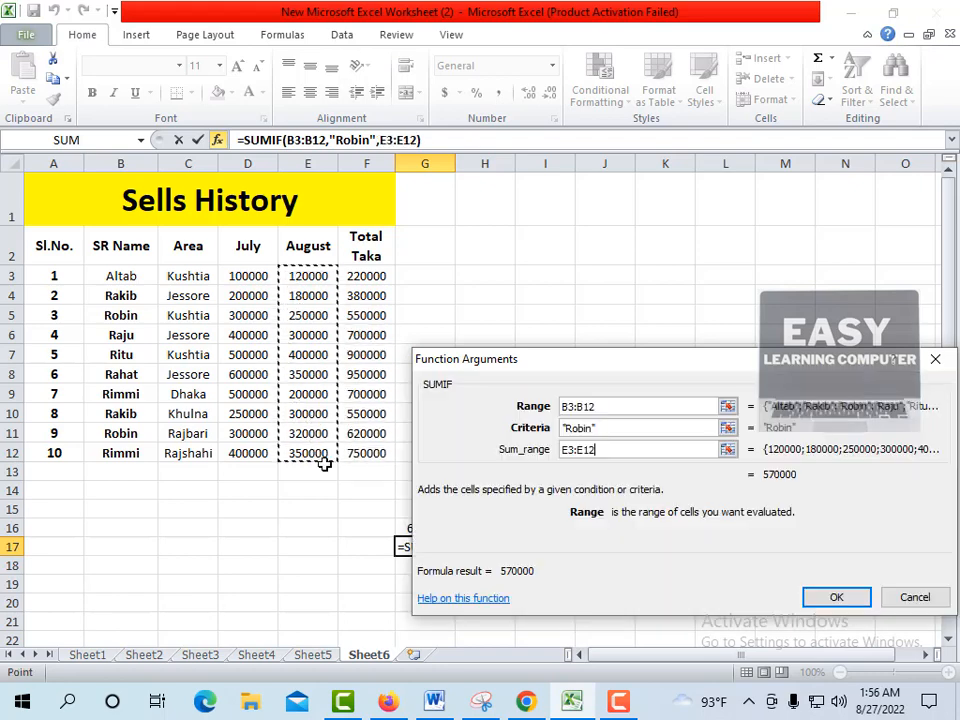
click(840, 601)
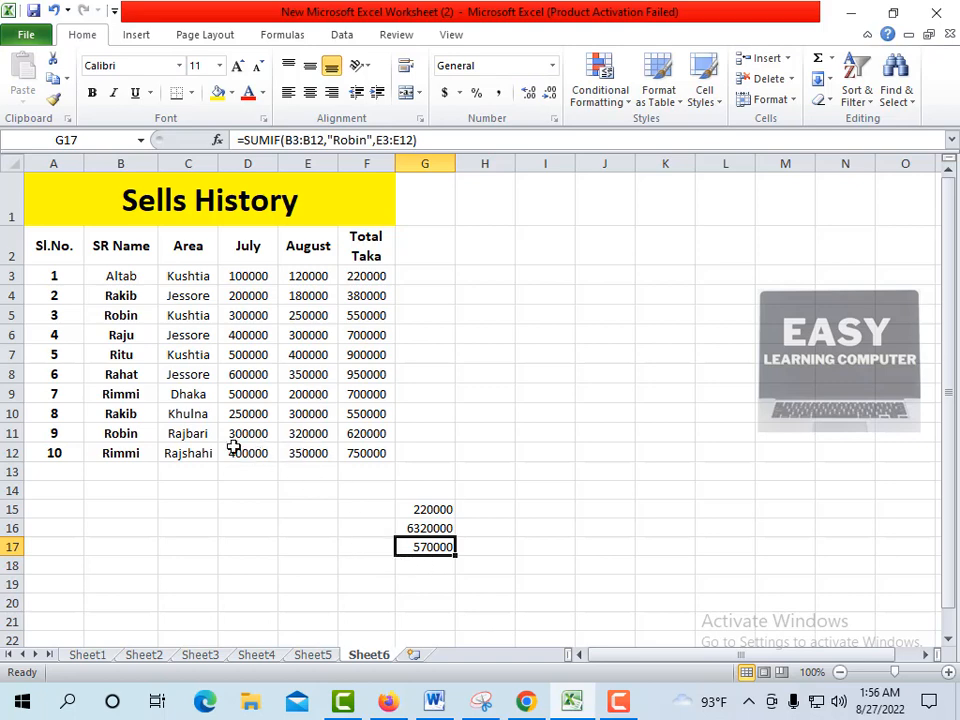
click(124, 433)
click(124, 315)
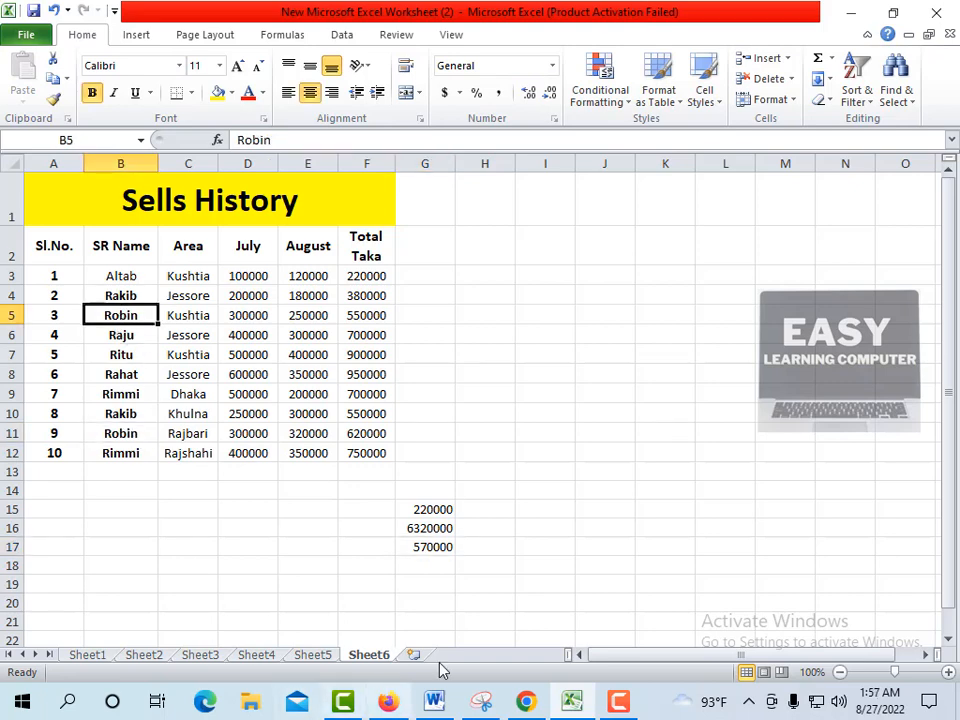
click(432, 551)
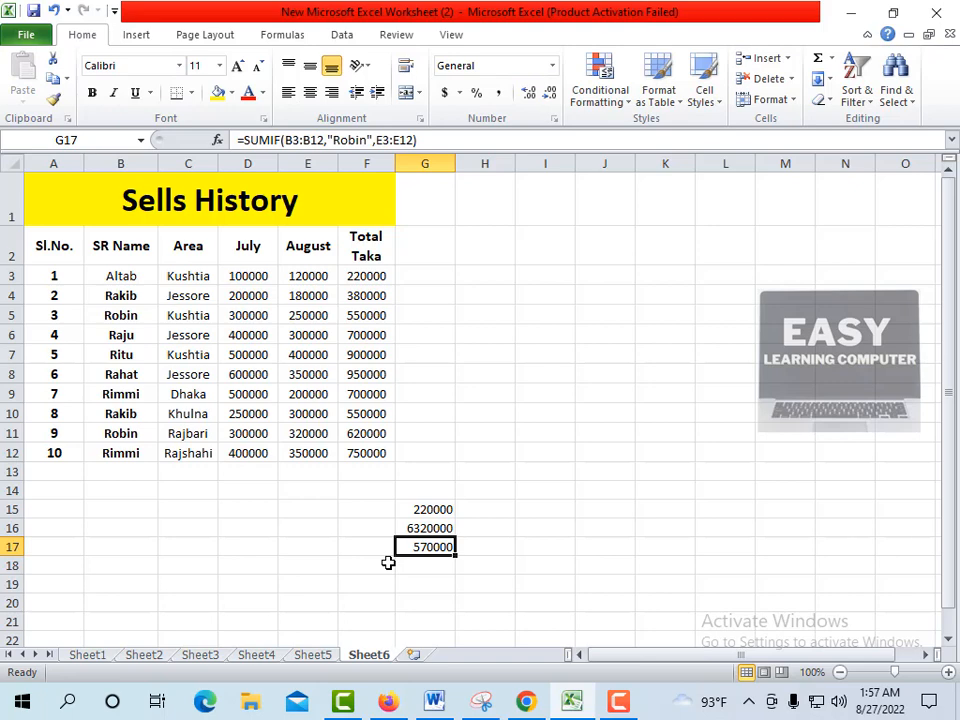
Step: Start a SUMIF function in cell G18 and set its range argument to the SR names in B3:B12
click(435, 565)
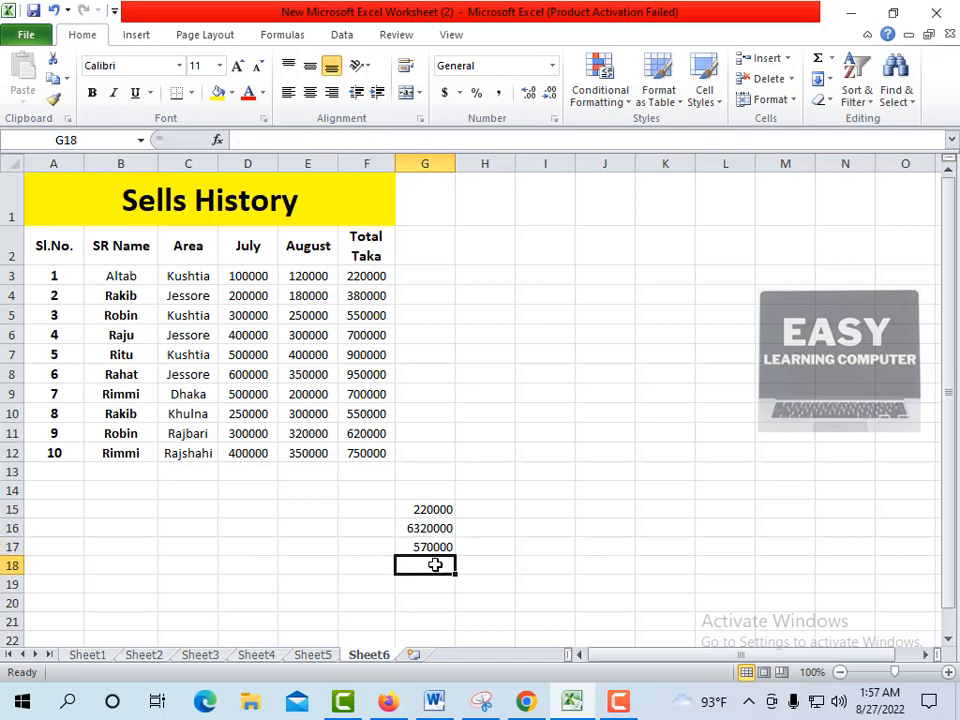
text(=sum)
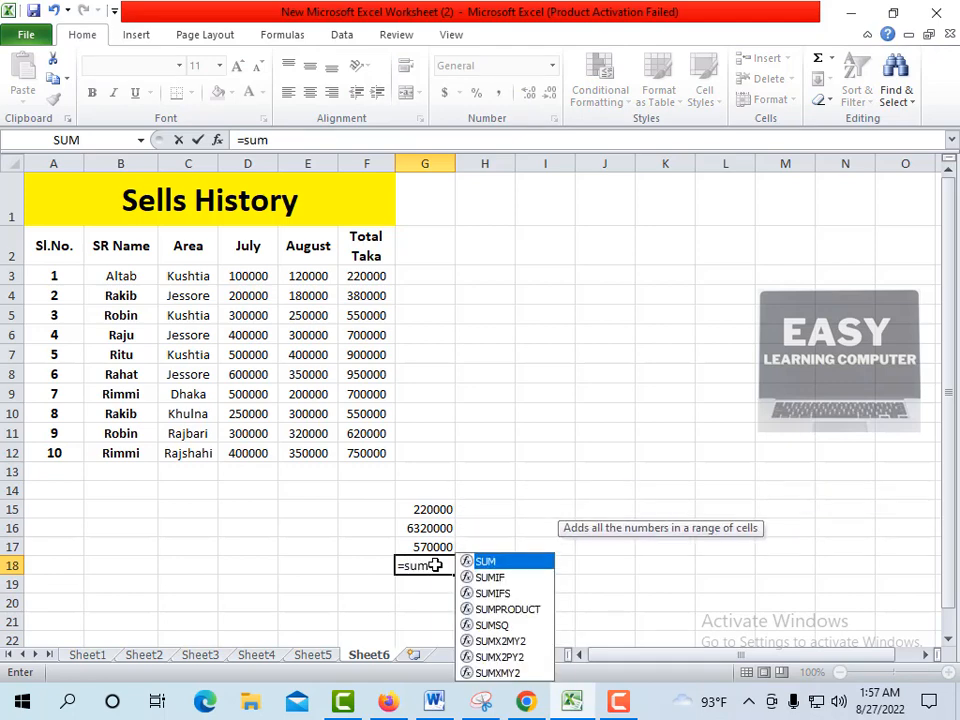
text(i)
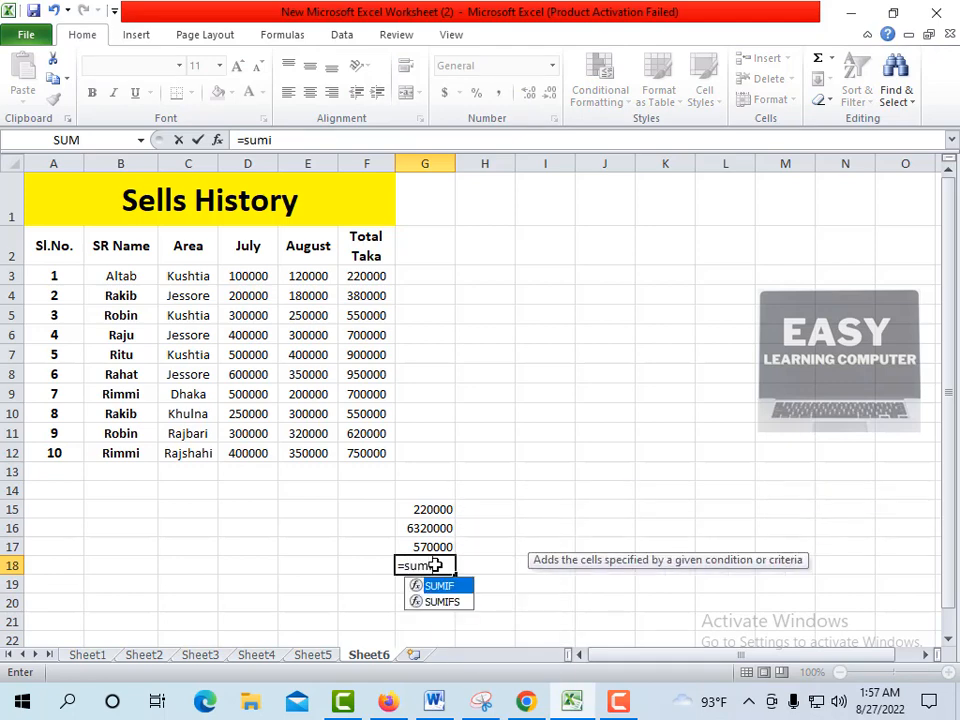
text(f)
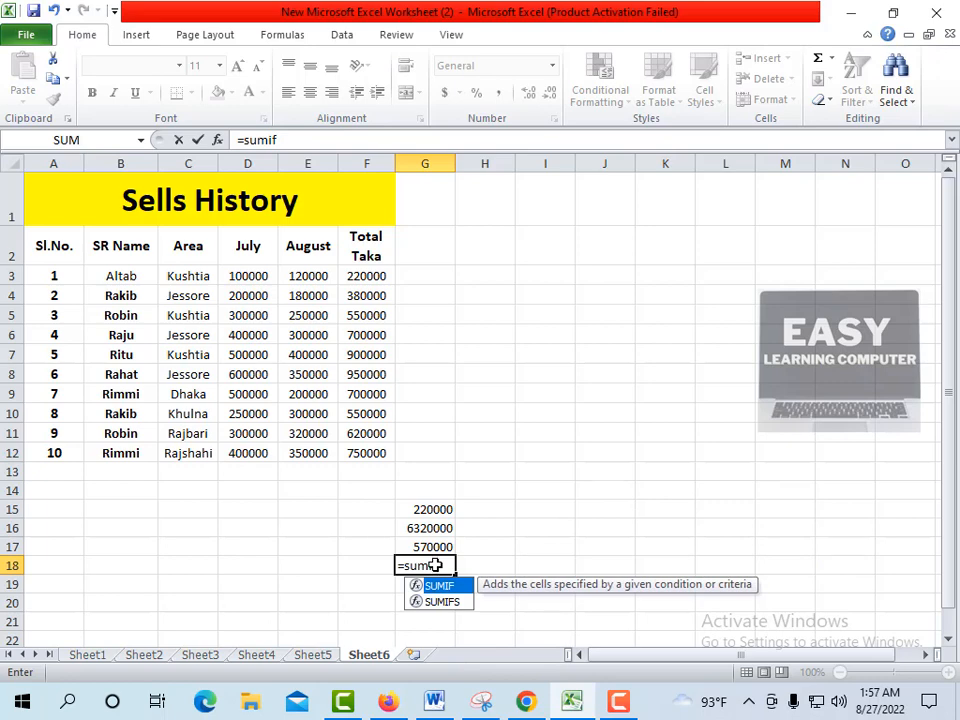
text(()
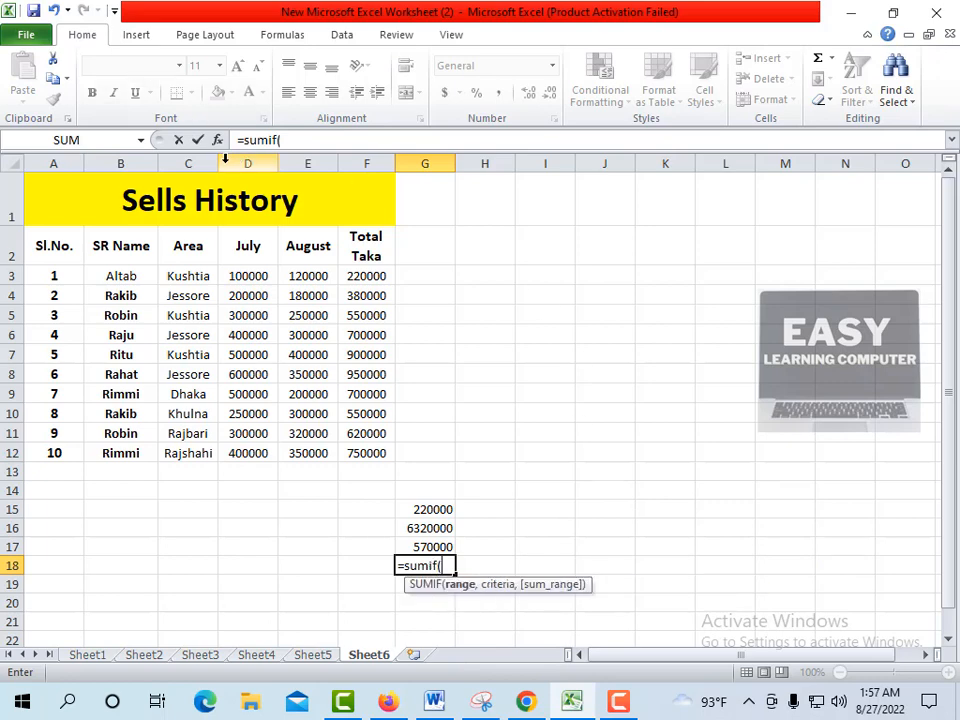
click(217, 141)
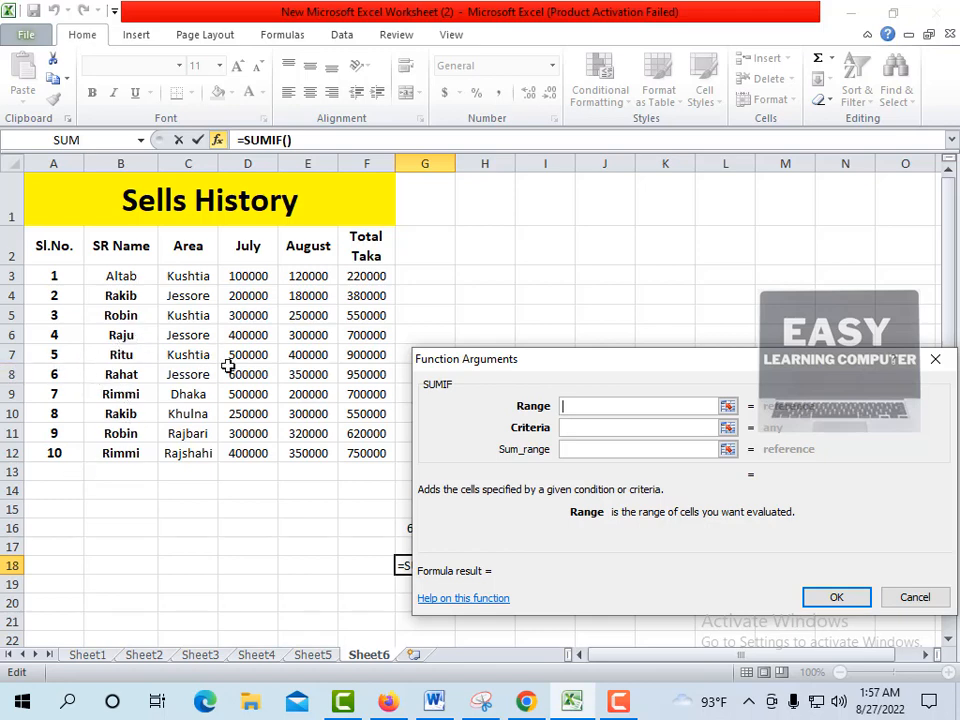
drag(107, 275, 112, 454)
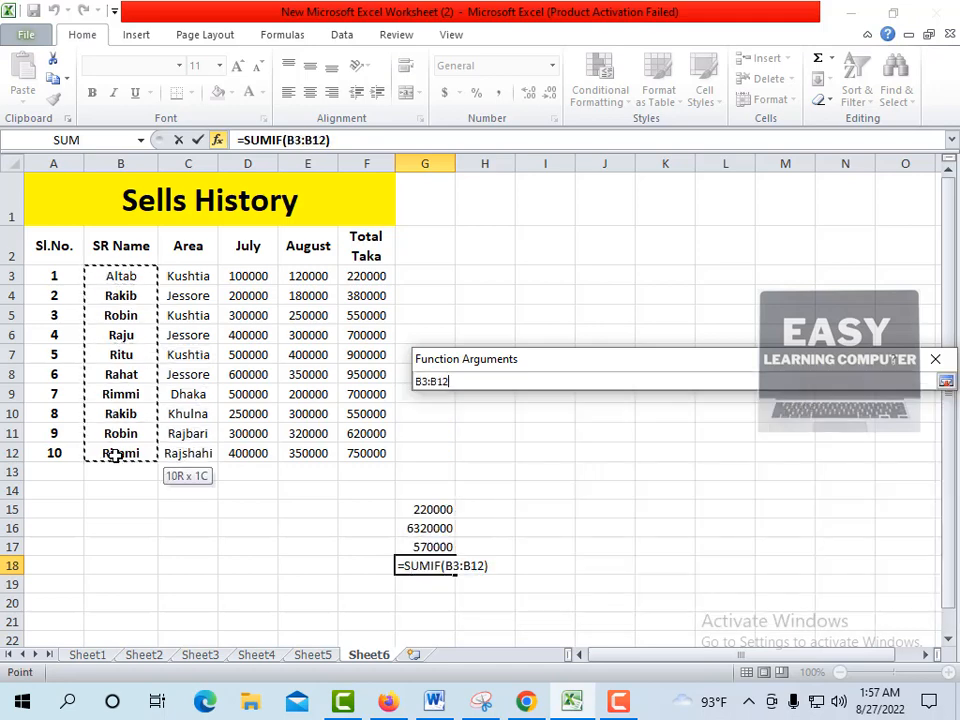
Step: Complete the G18 SUMIF with the sales rep name from B6 as criteria and the August figures E3:E12 as sum range
click(579, 430)
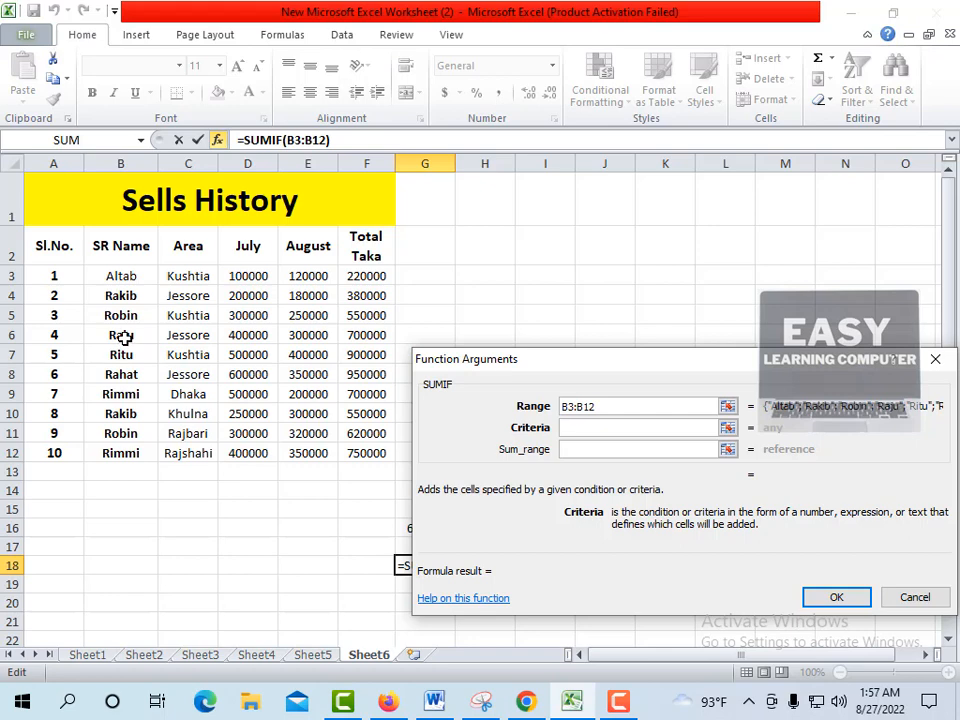
text(RAju)
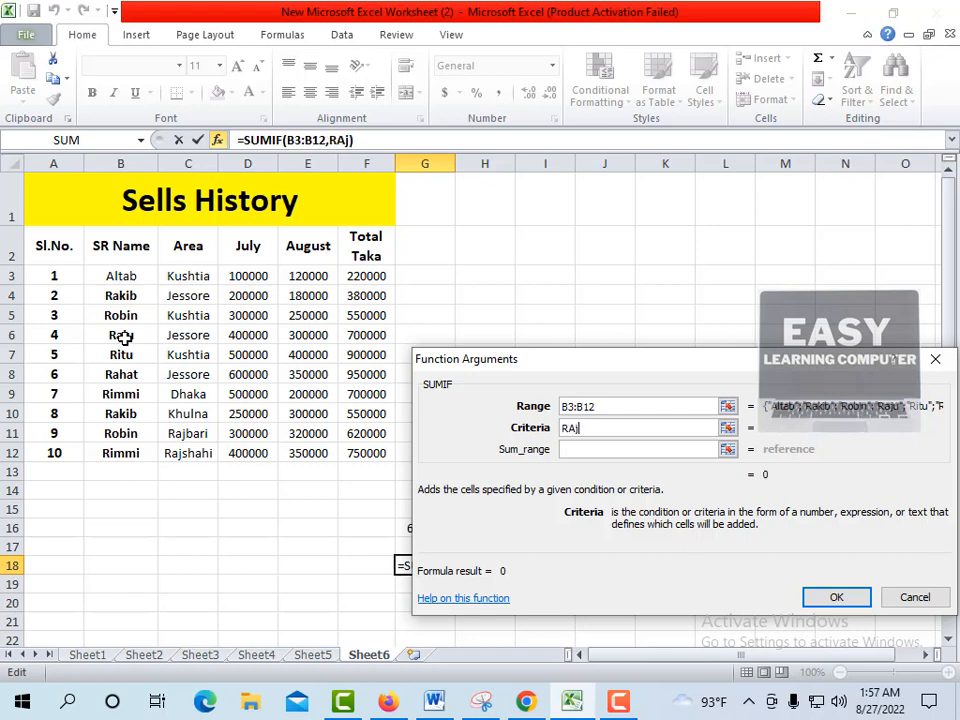
key(BackSpace)
key(BackSpace)
key(BackSpace)
text(aju)
click(574, 450)
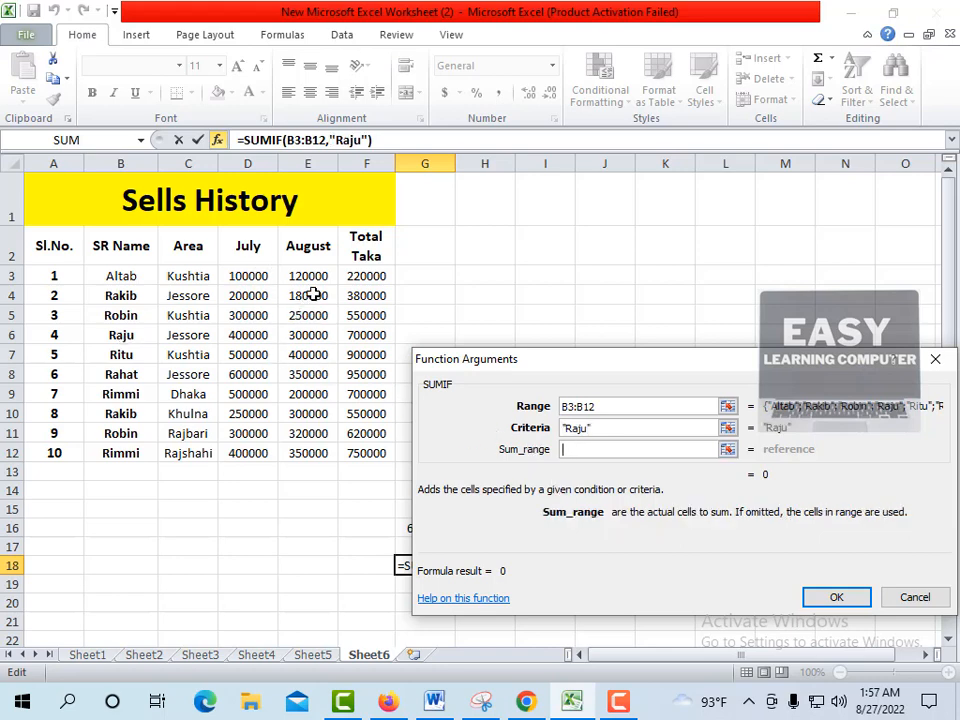
drag(298, 278, 310, 453)
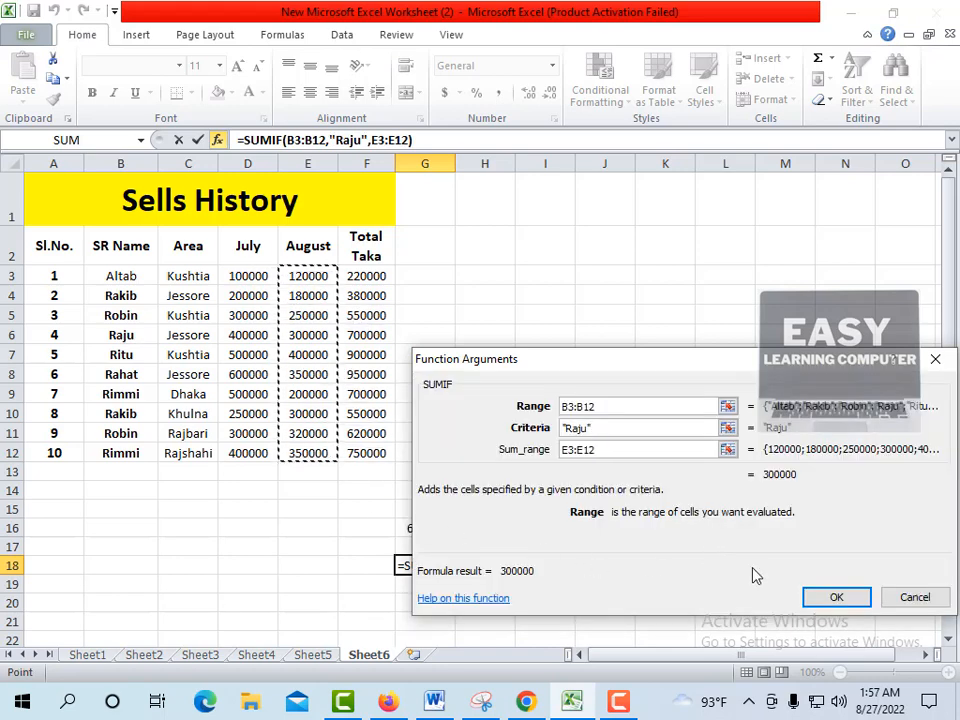
click(840, 603)
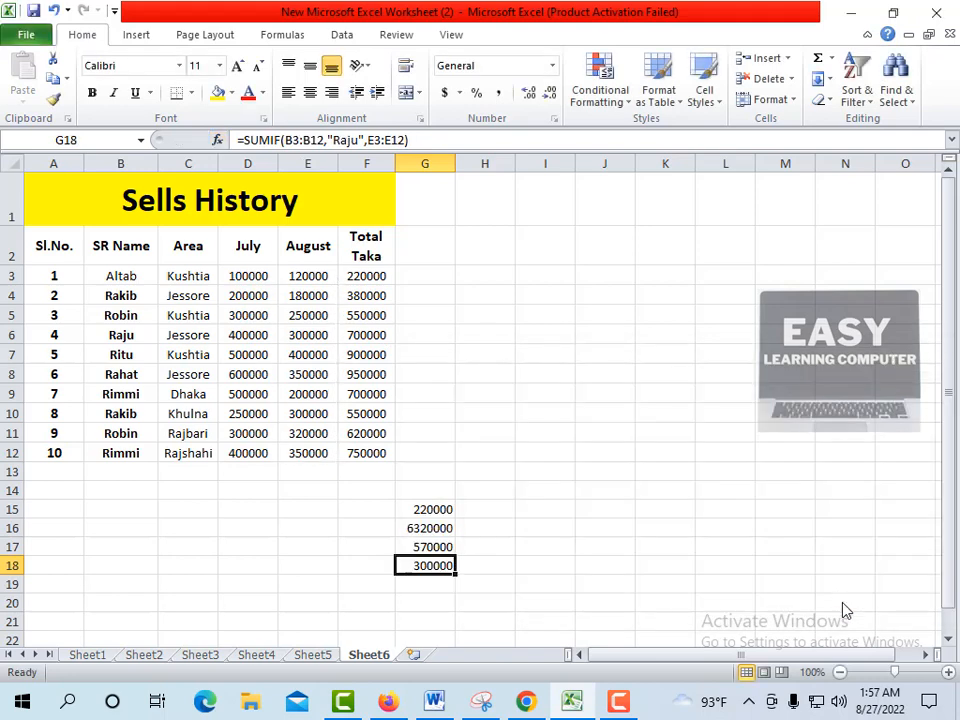
Step: Compare the SUMIF results in G17 and G18 with the matching sales rep rows in the table
click(127, 357)
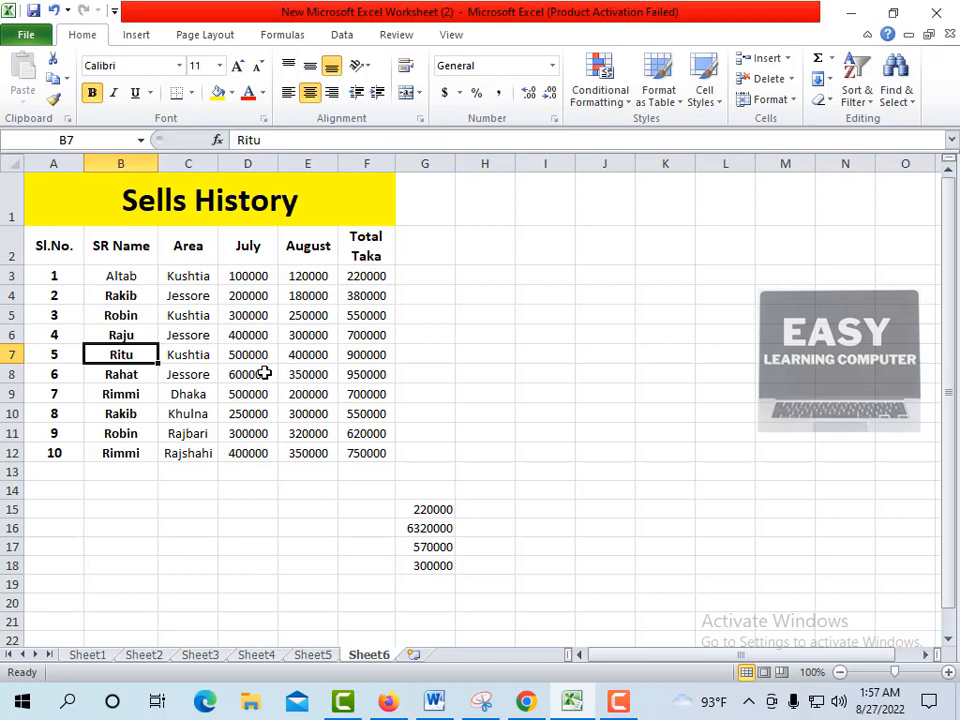
click(136, 334)
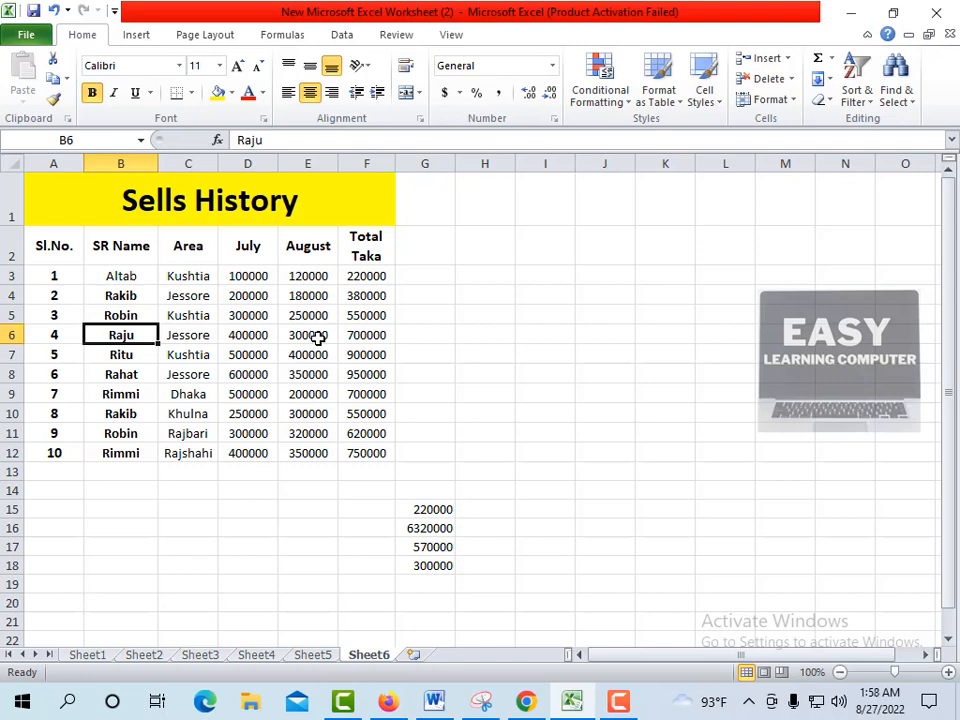
click(428, 548)
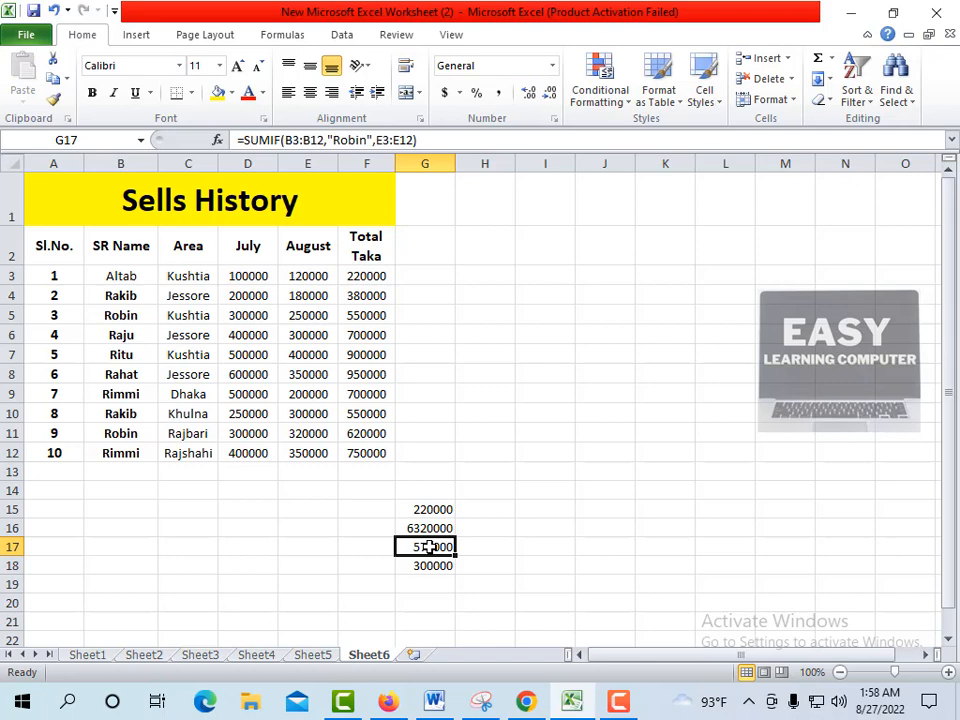
click(138, 315)
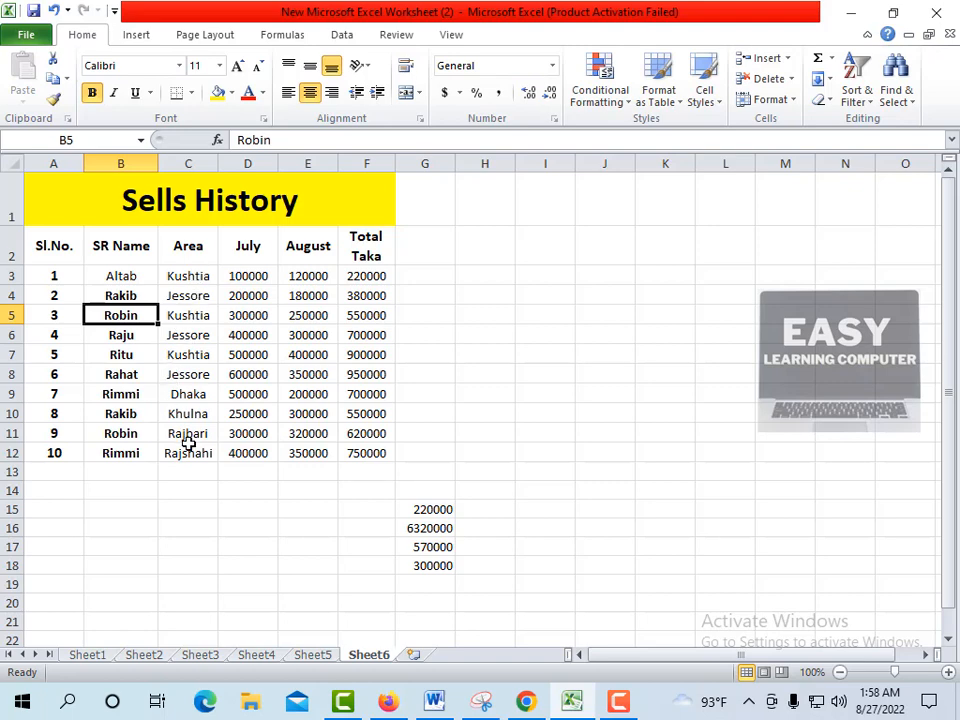
click(130, 432)
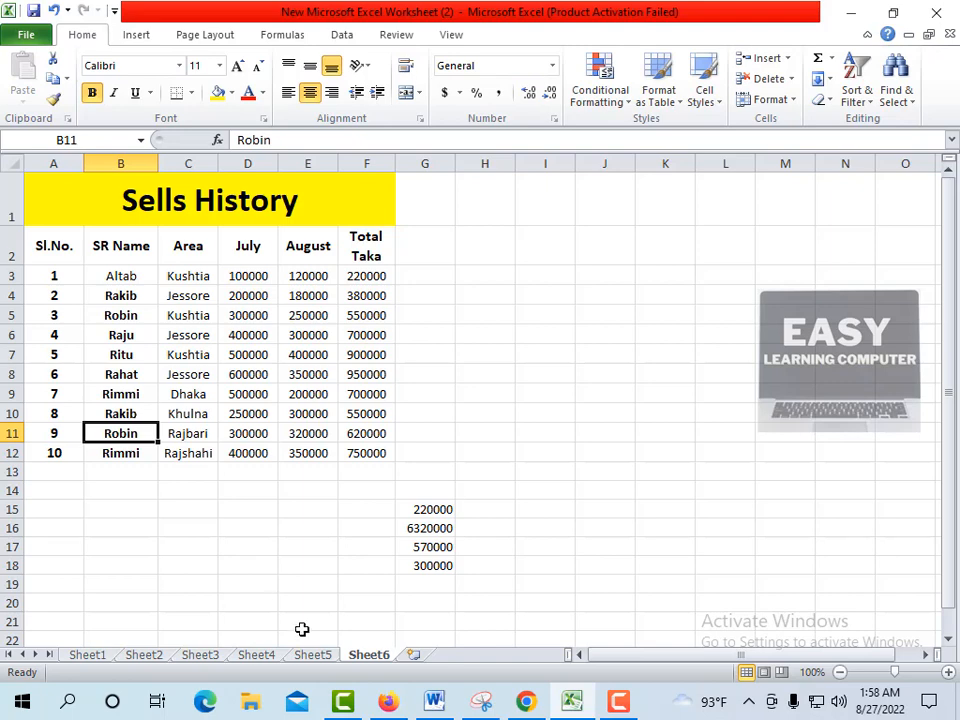
click(422, 583)
scroll(420, 582, down, 1)
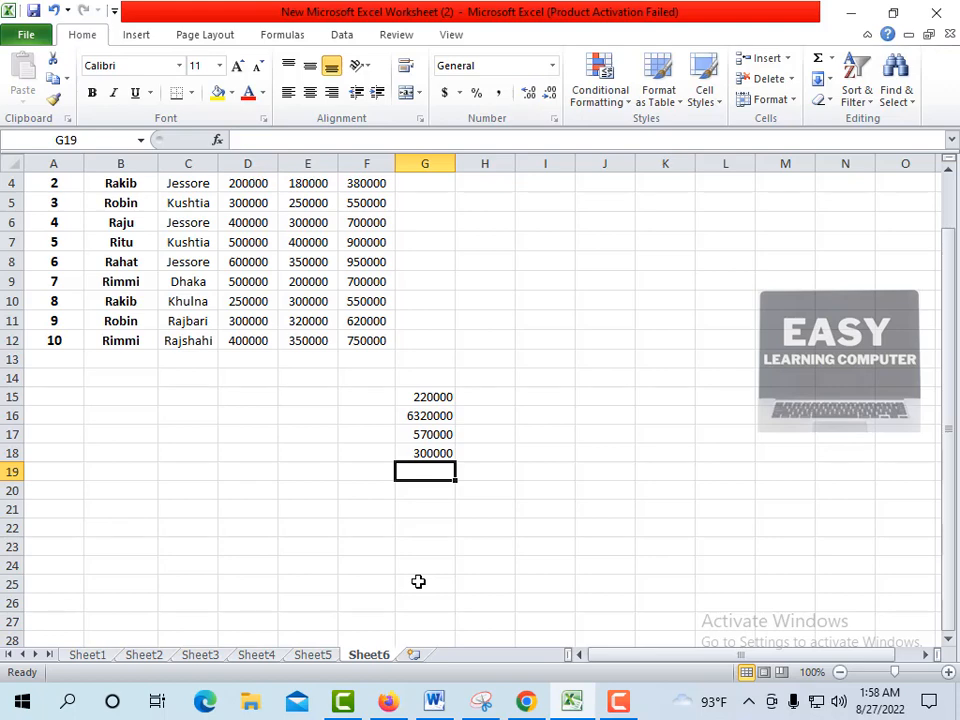
scroll(441, 608, up, 1)
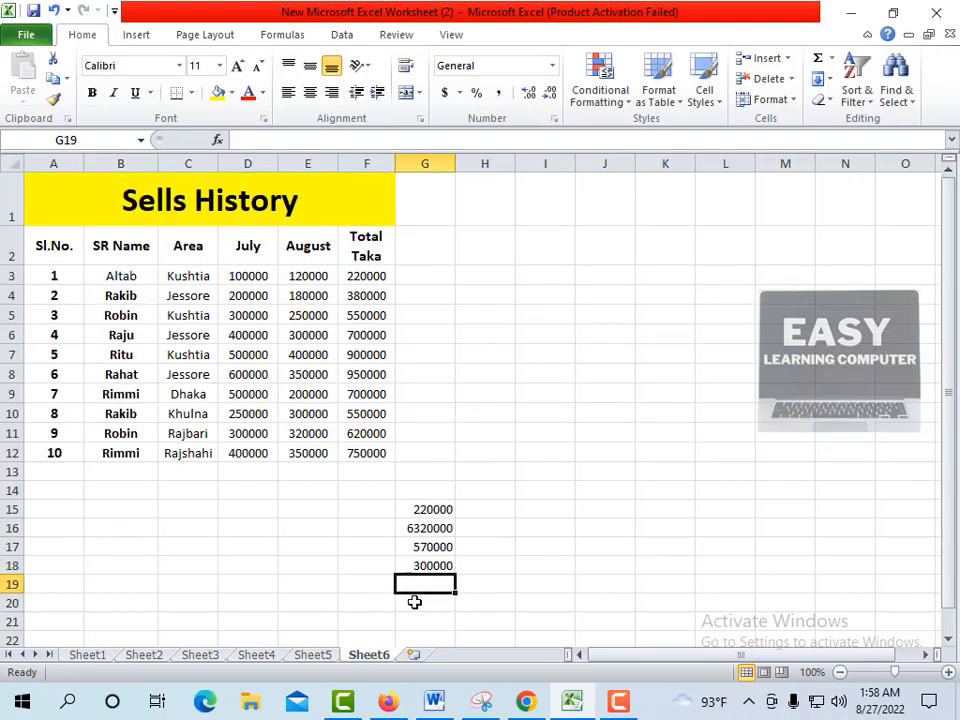
Step: Start a SUMIFS function in cell F19 and set its sum range to the August figures E3:E12
click(378, 587)
text(=)
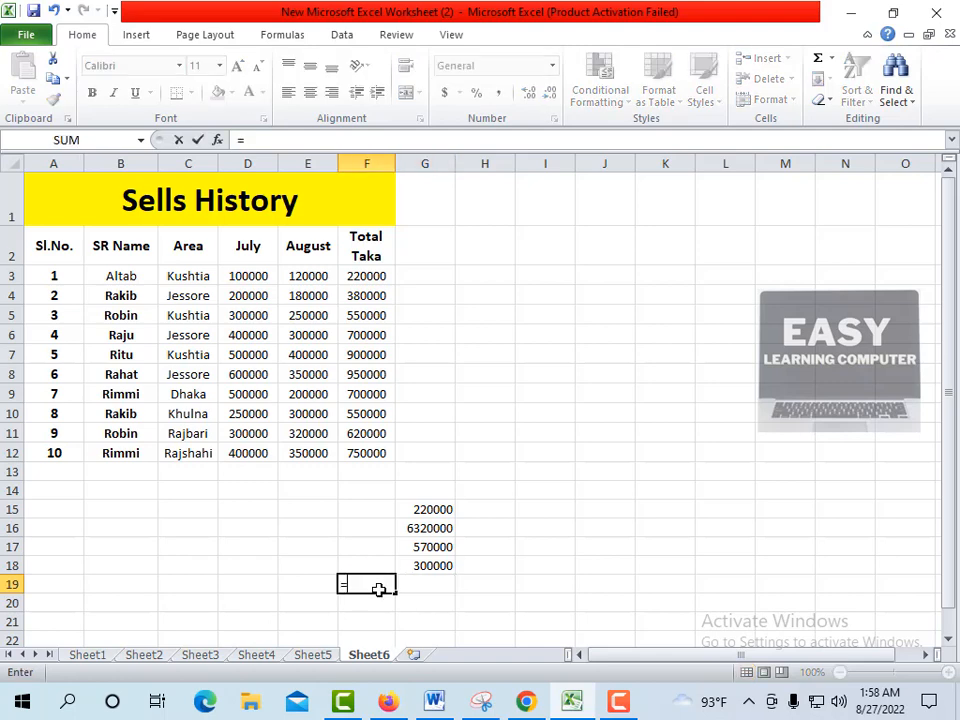
text(sum)
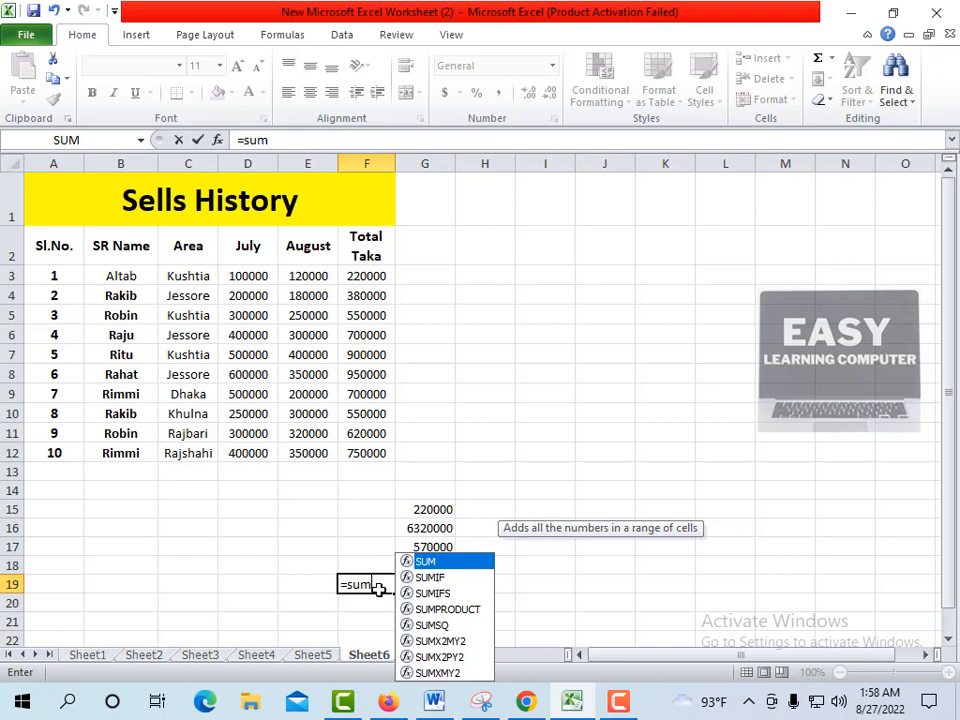
text(ifs)
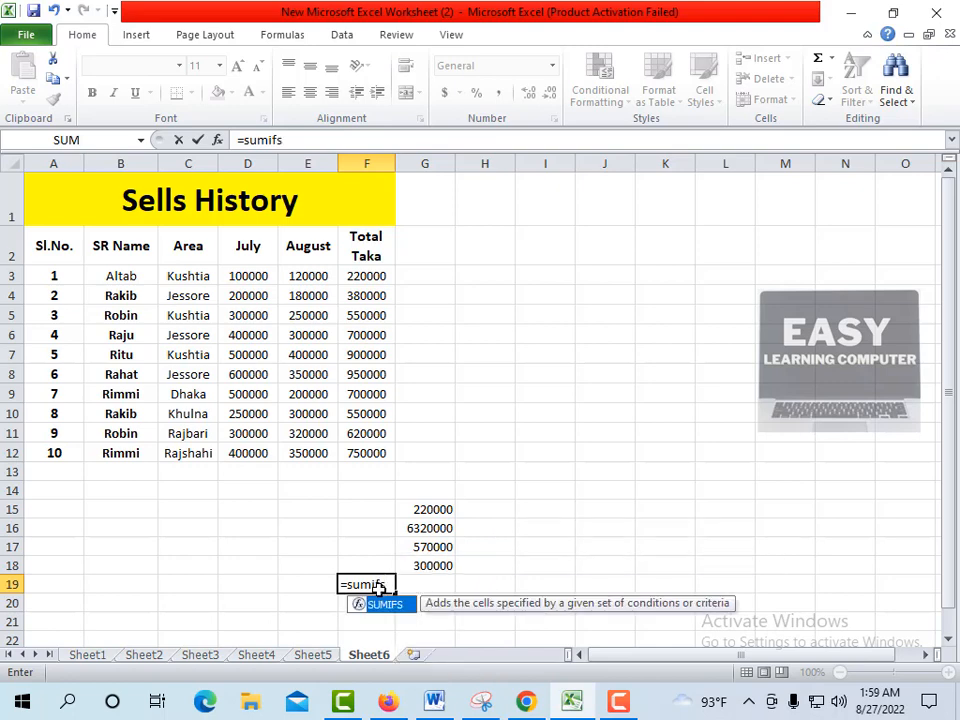
text(()
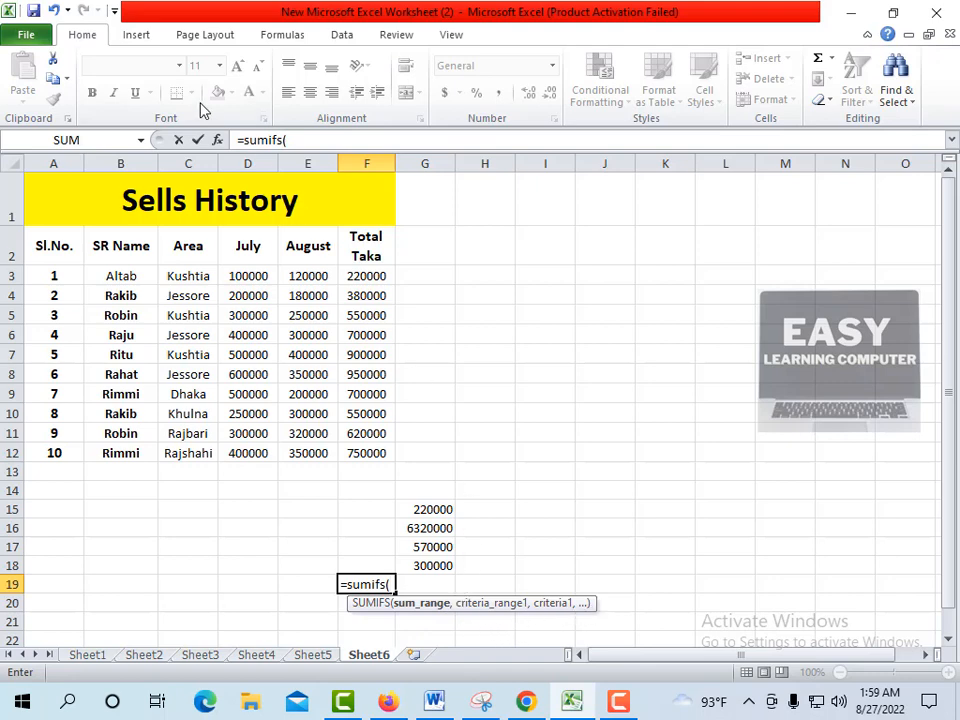
click(217, 140)
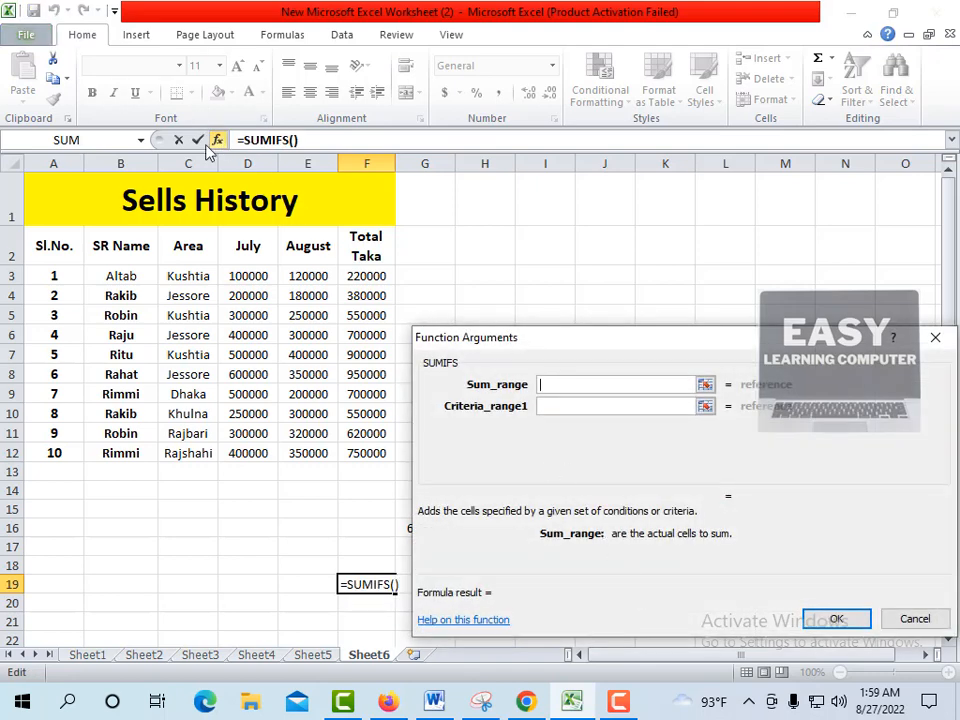
drag(578, 345, 700, 342)
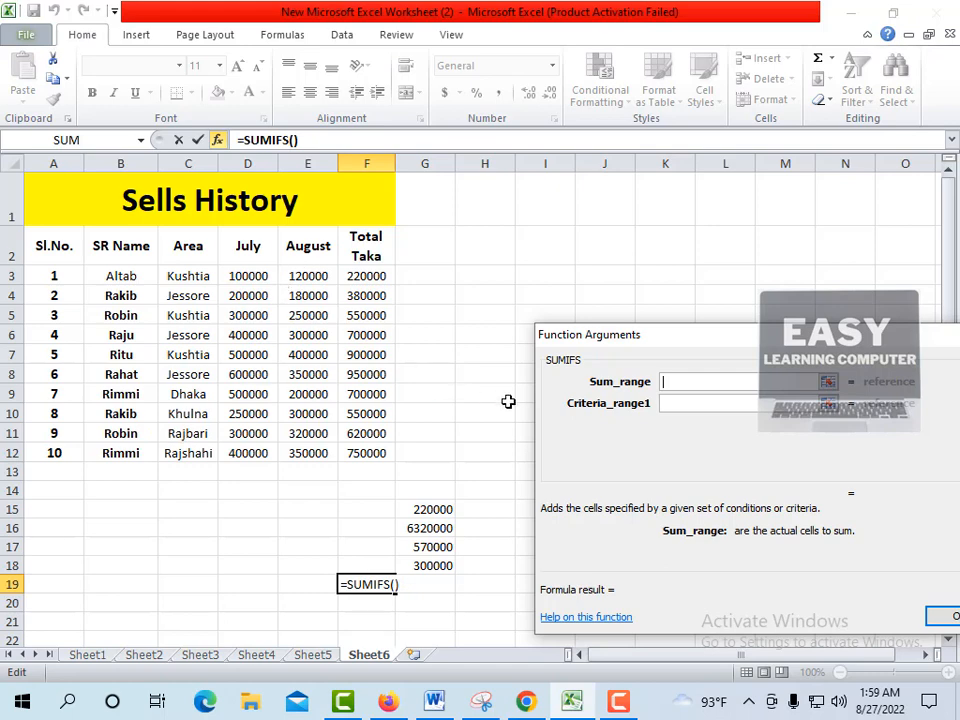
drag(290, 276, 305, 447)
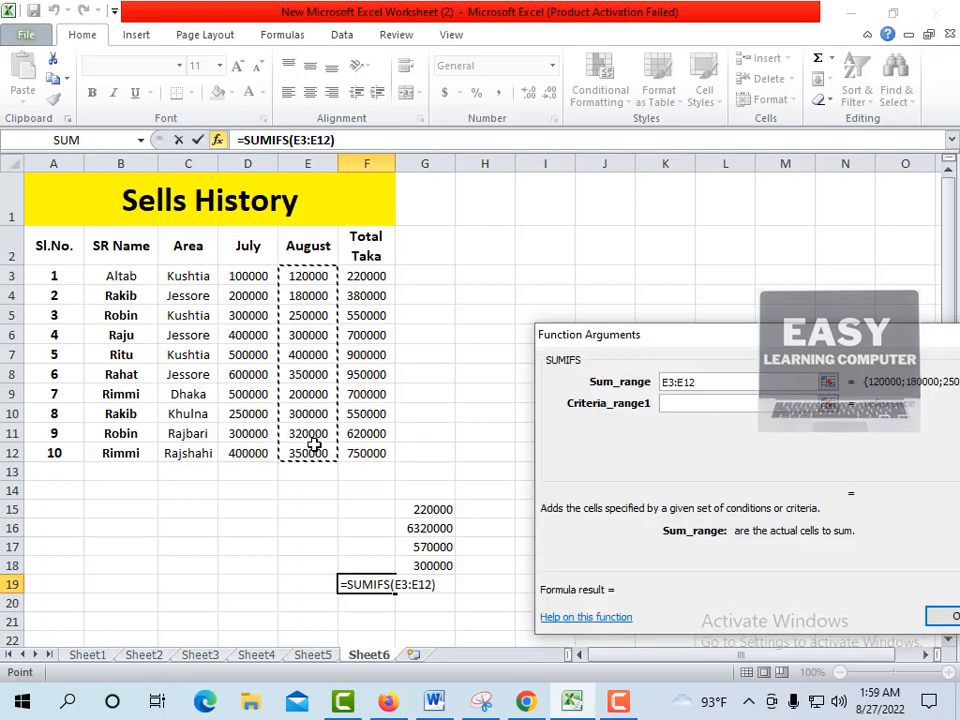
Step: Set the first SUMIFS criteria range to the SR names B3:B12 and its criteria to the sales rep name from B5
click(703, 408)
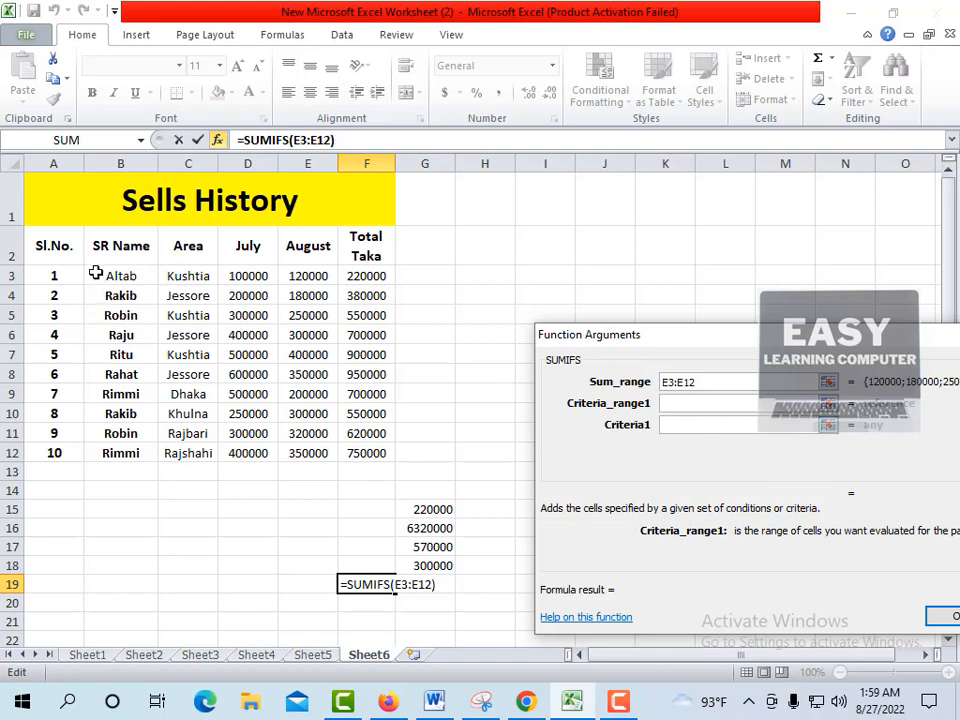
drag(97, 273, 111, 448)
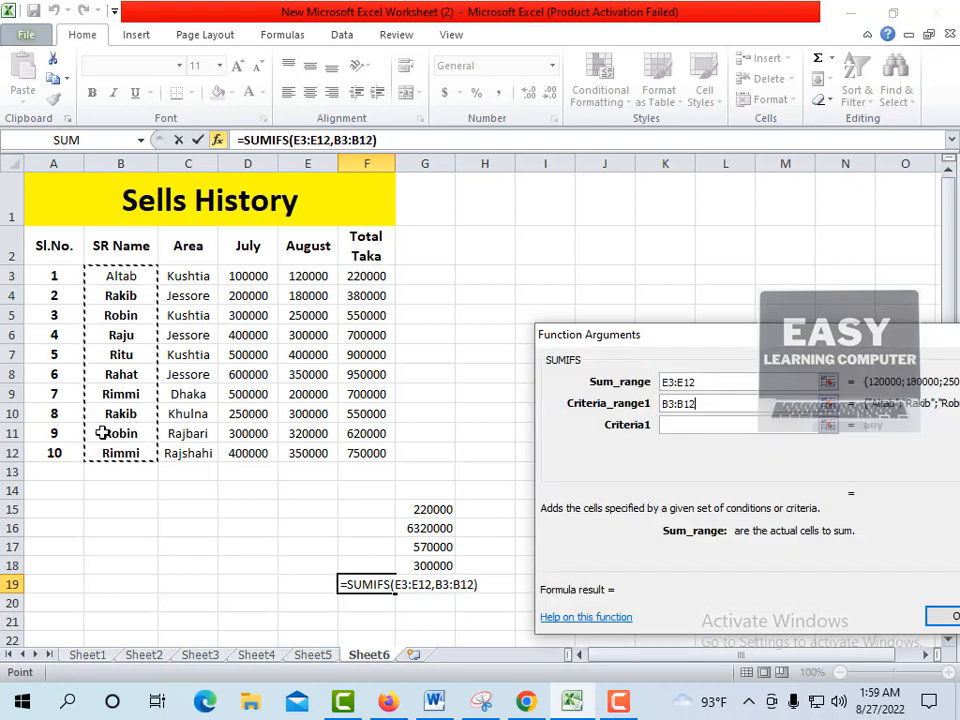
click(690, 427)
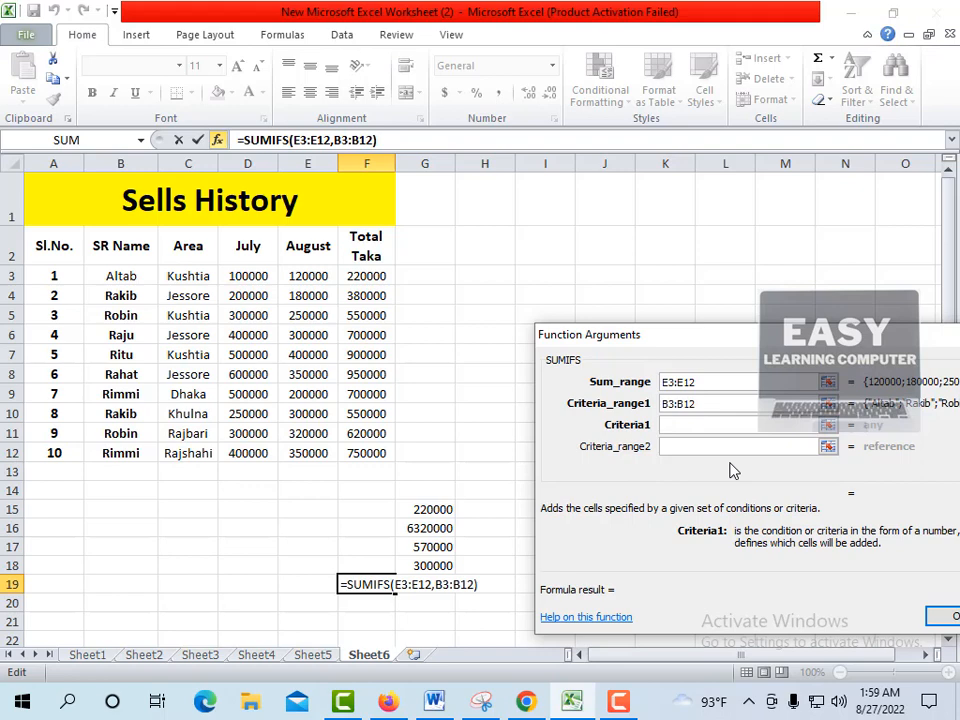
text(Robin)
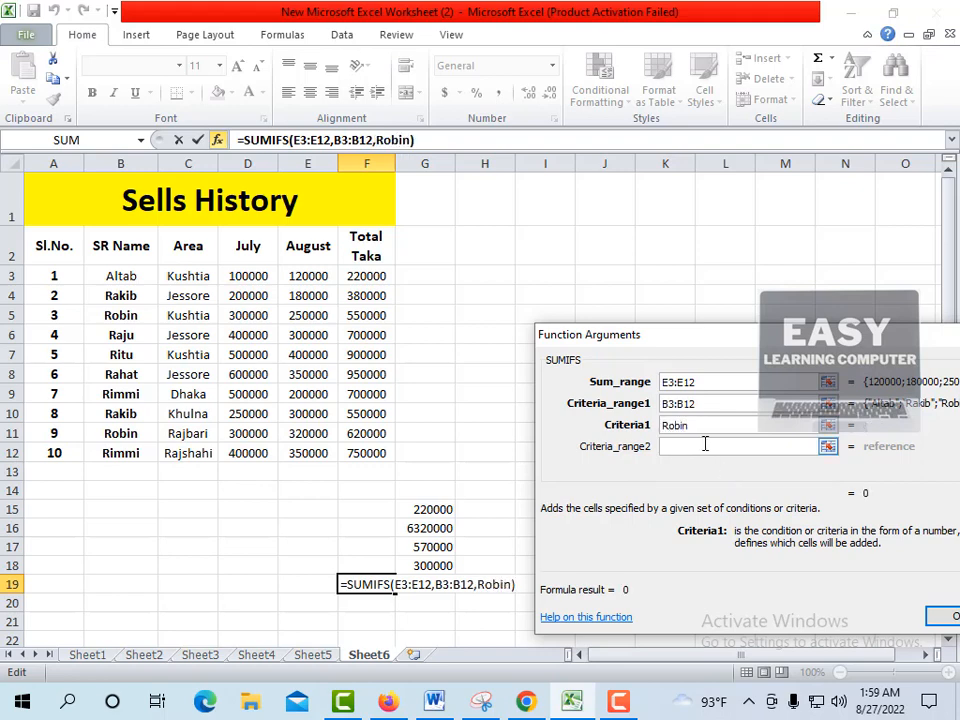
Step: Complete the F19 SUMIFS with the areas C3:C12 as second criteria range and Rajbari as its criteria, and check it against row 11
click(705, 444)
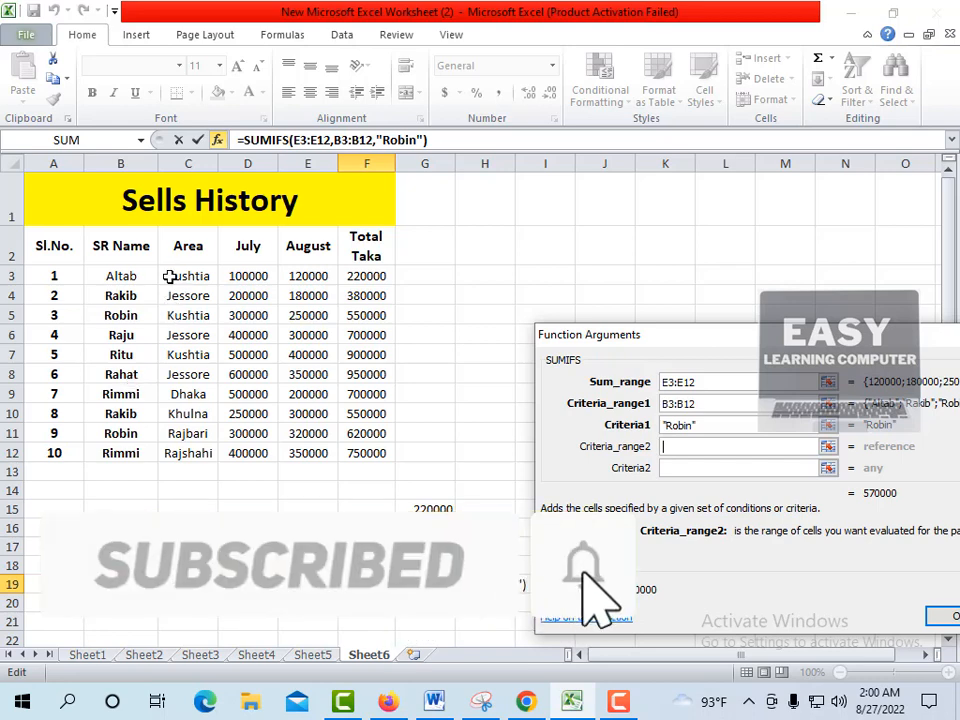
drag(168, 278, 185, 452)
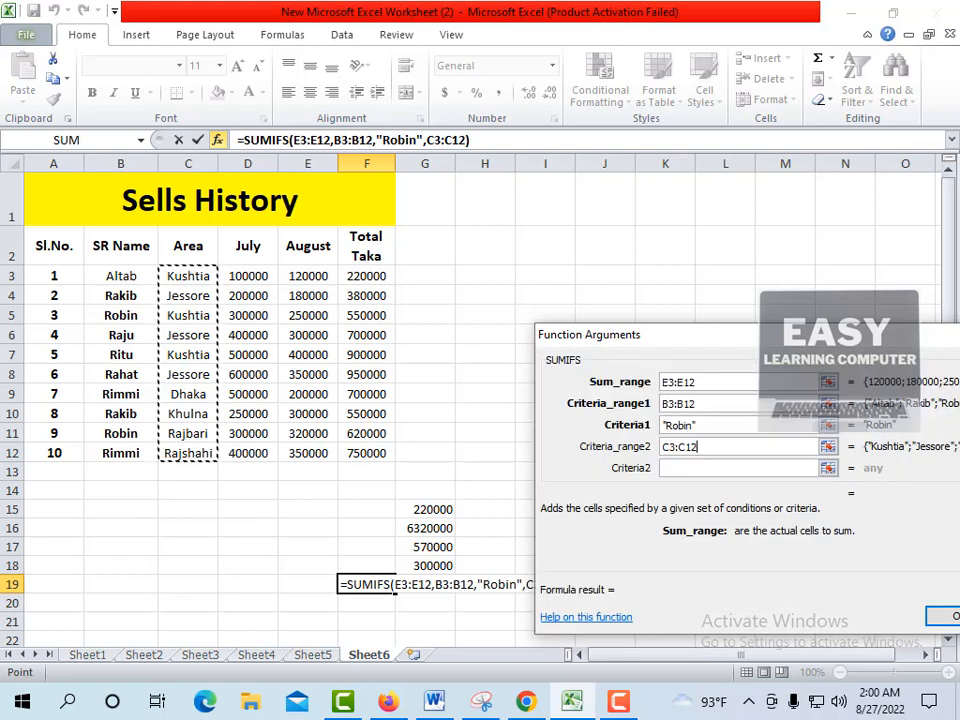
click(680, 468)
click(680, 468)
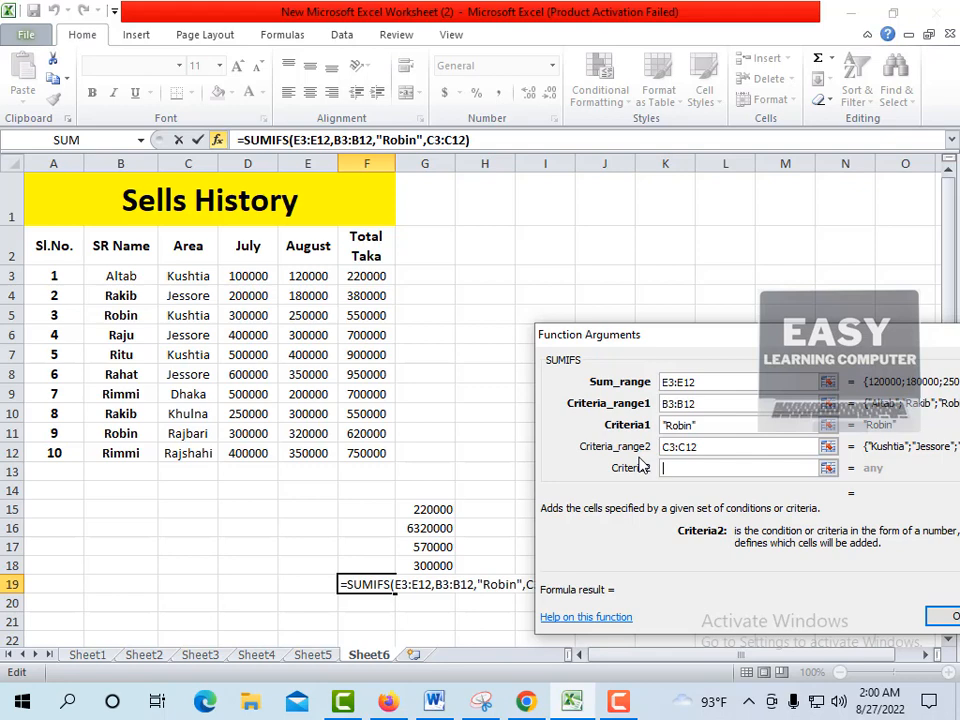
text(Rajbari)
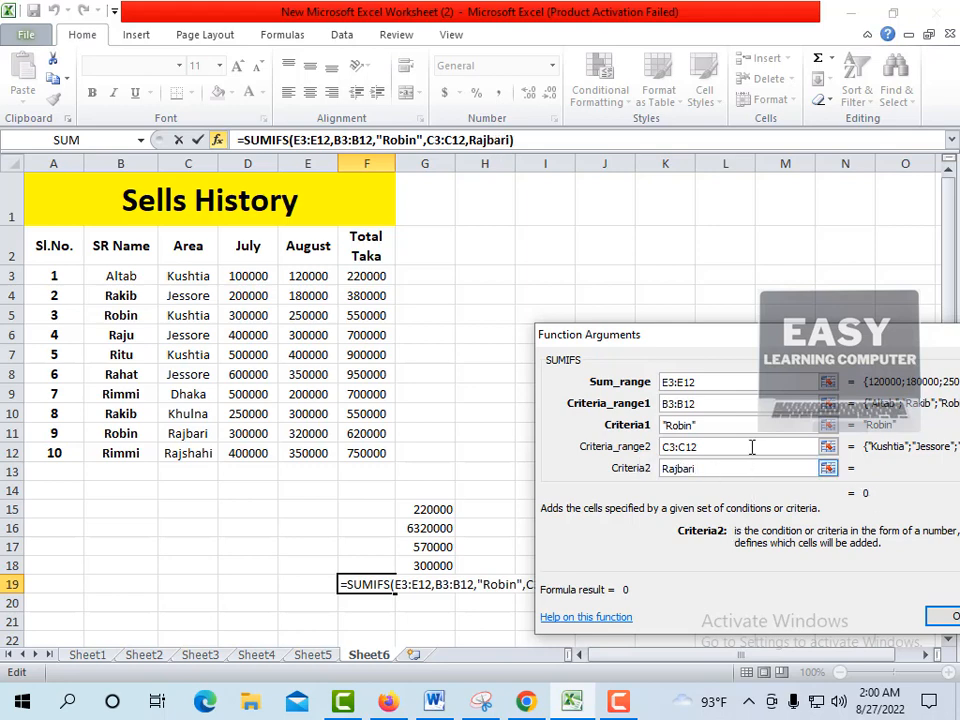
click(692, 447)
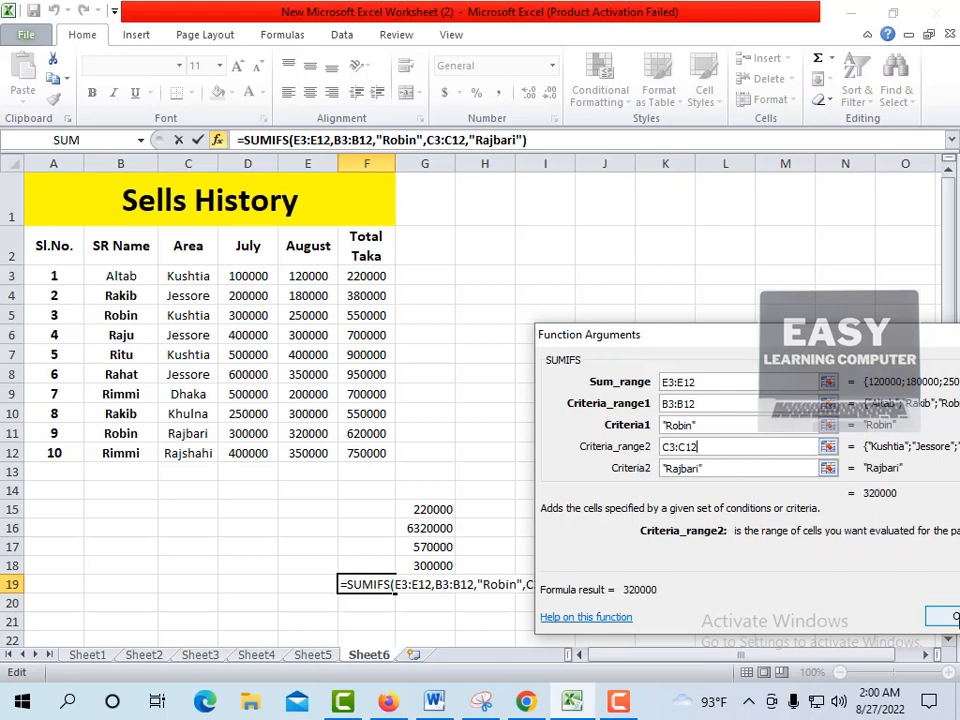
click(944, 618)
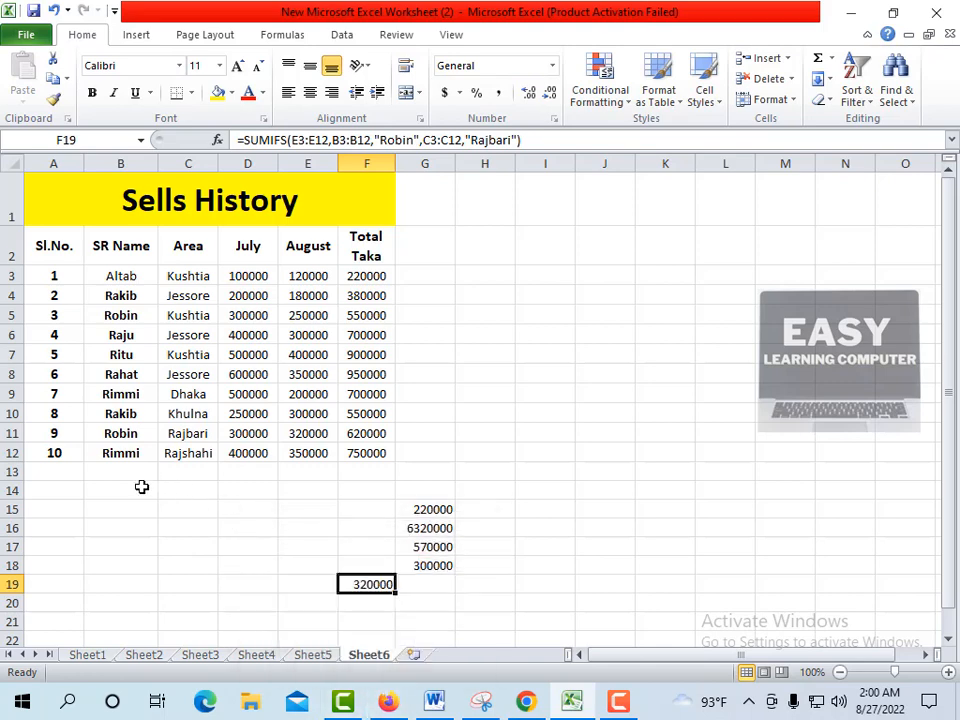
click(143, 436)
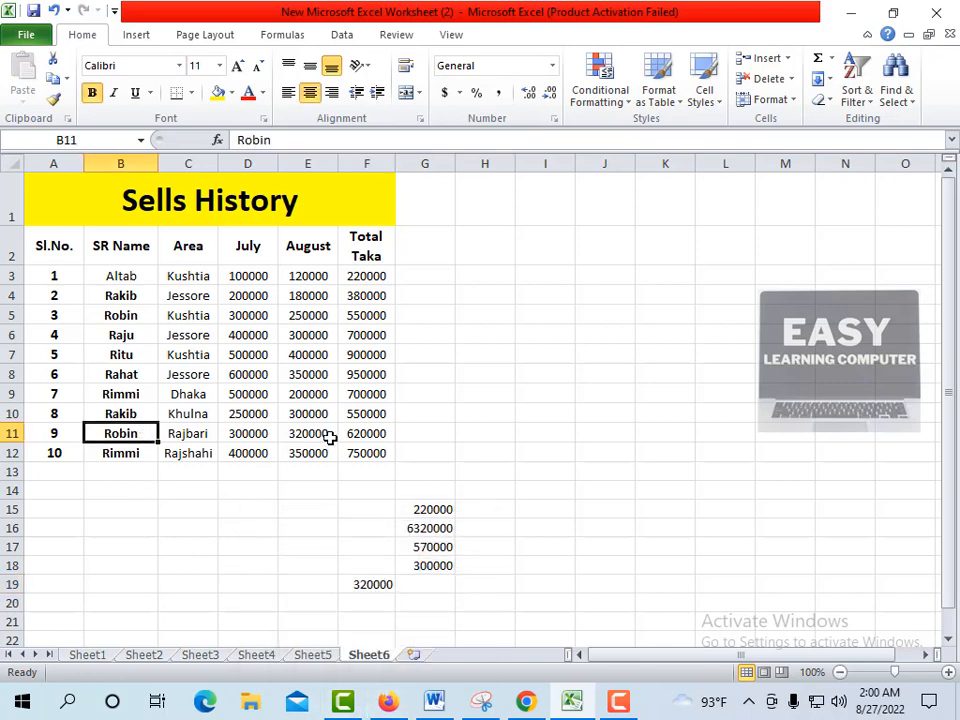
click(323, 434)
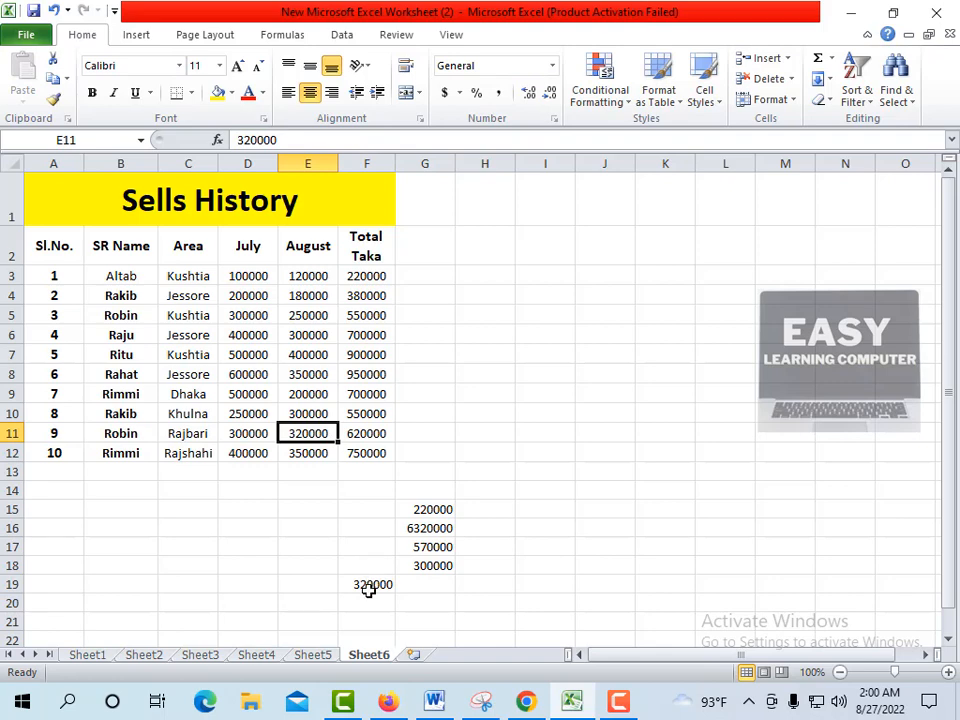
Step: Start a SUMIFS function in cell F20 and set its sum range to the Total Taka figures F3:F12
click(375, 604)
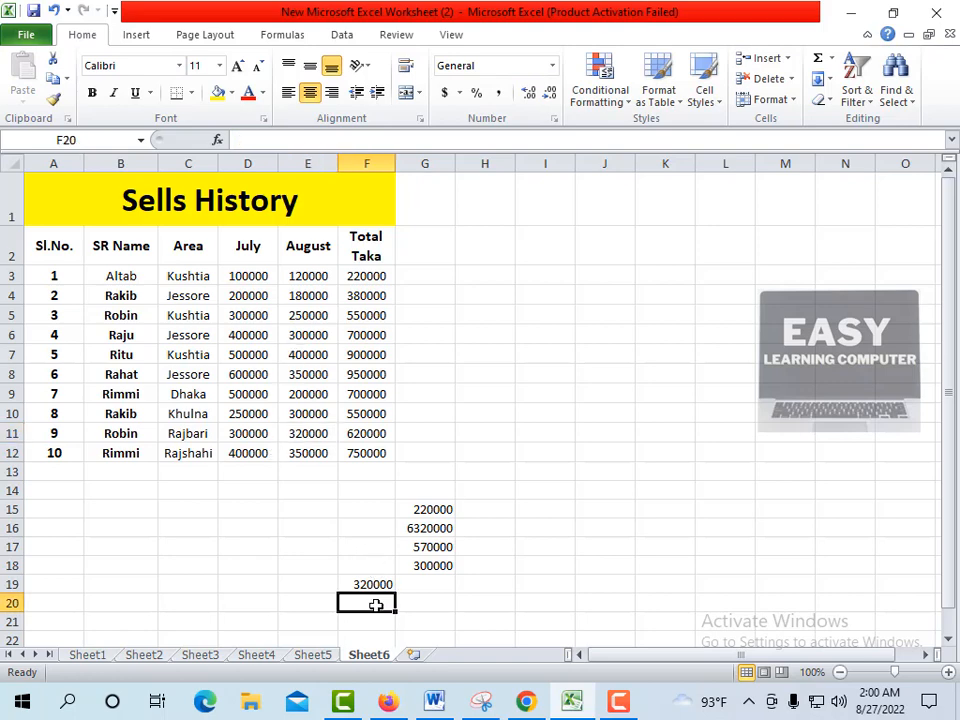
text(=sum)
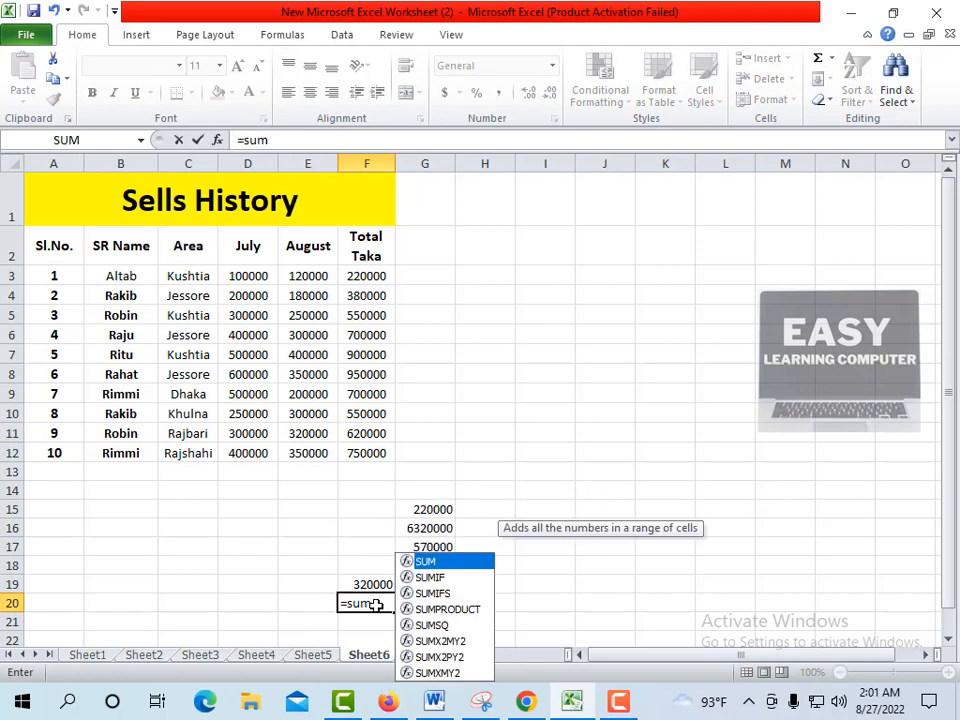
text(if)
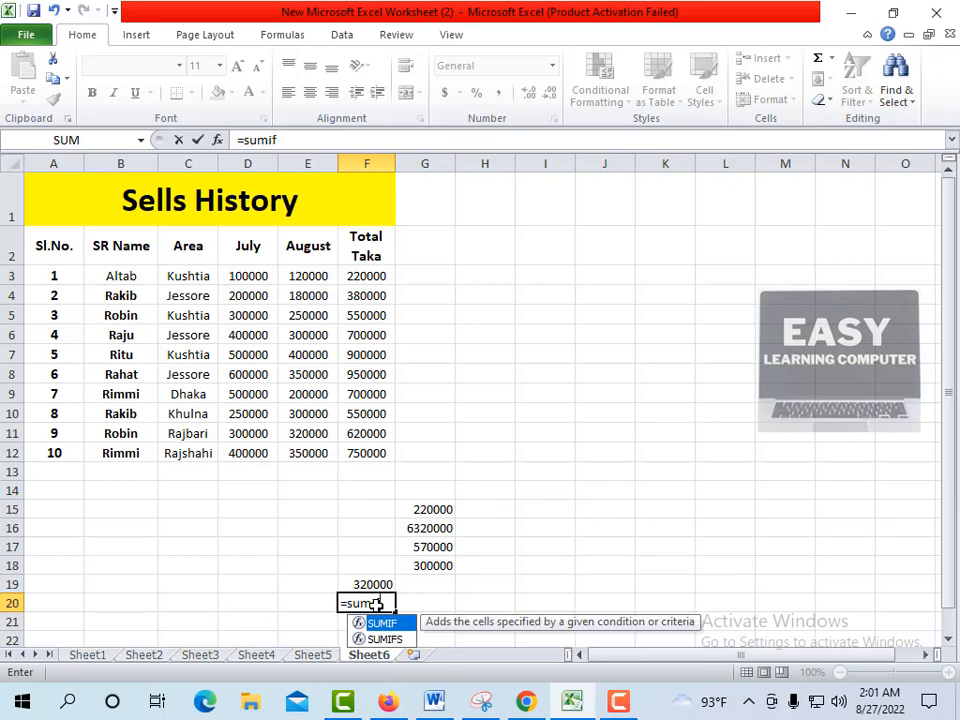
text(s()
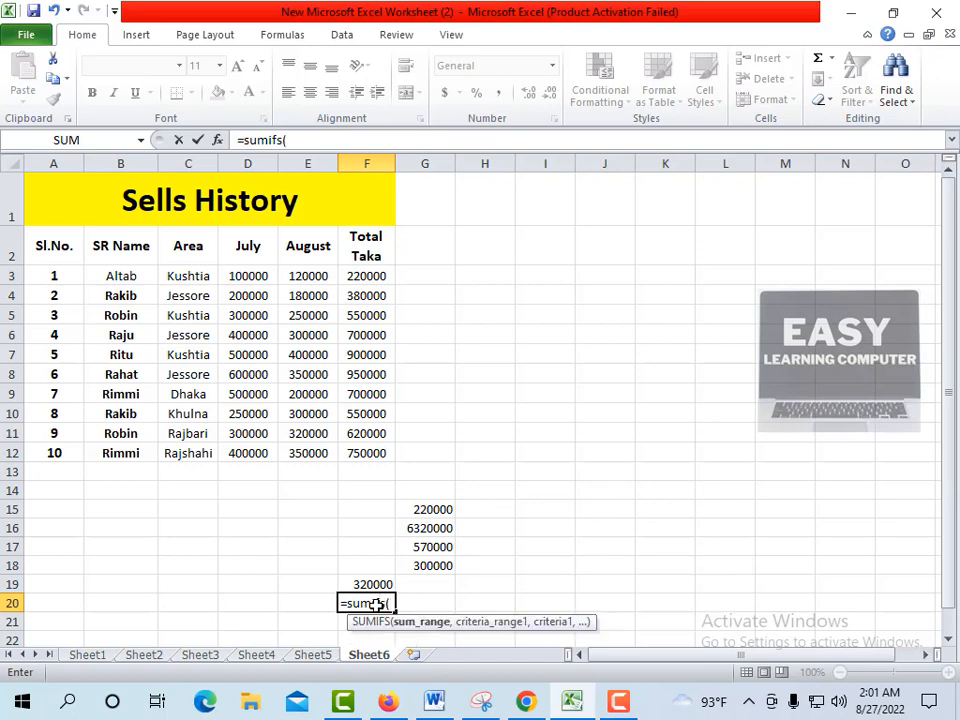
click(218, 141)
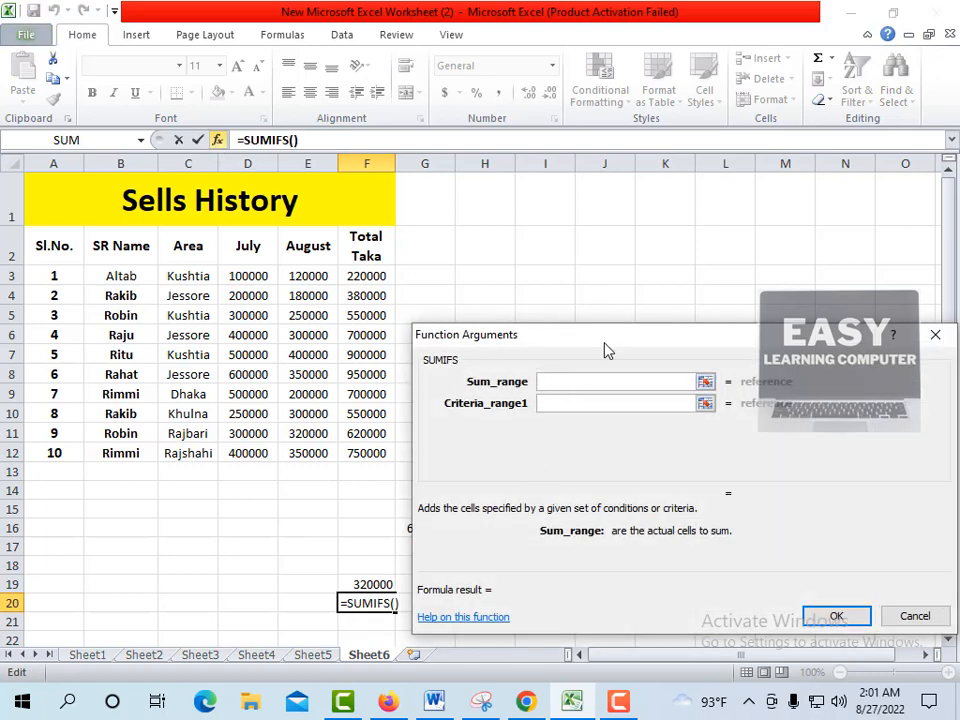
drag(604, 350, 647, 328)
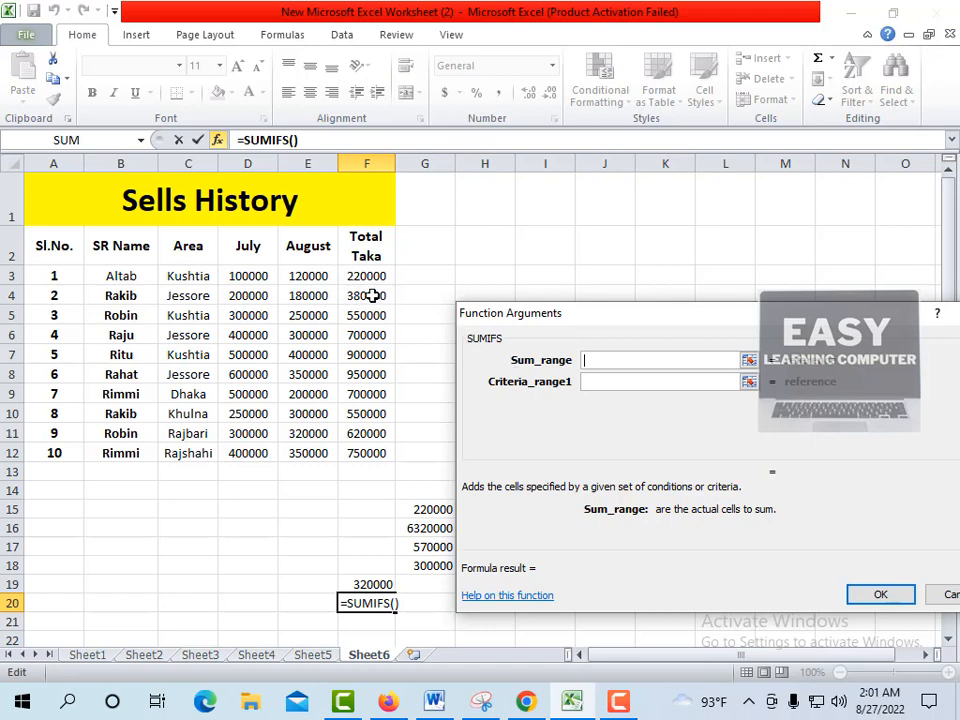
drag(352, 277, 356, 454)
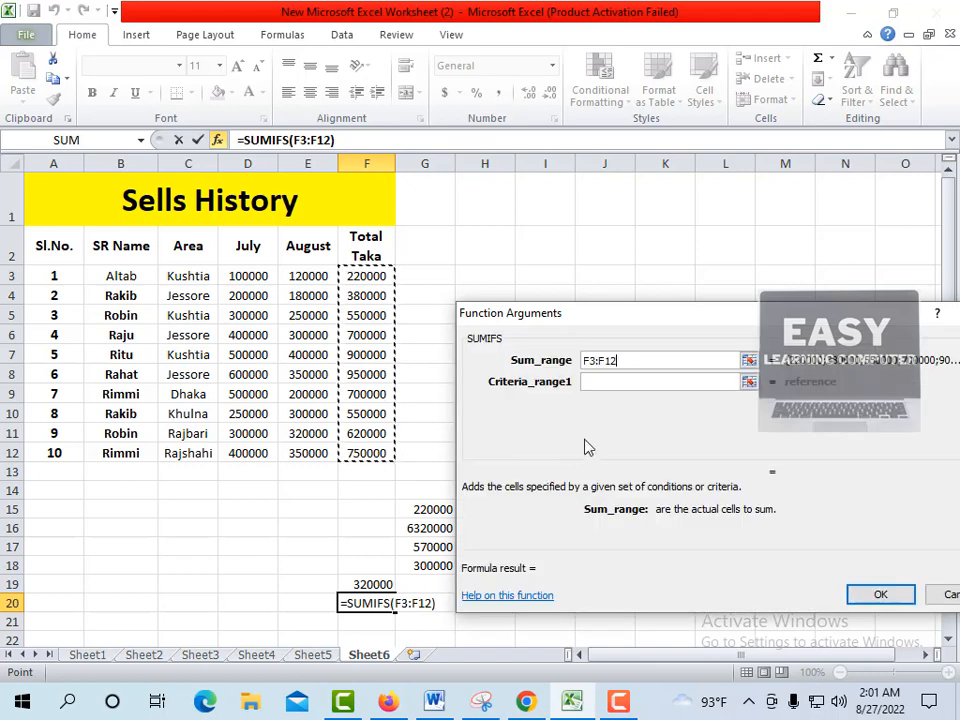
Step: Set the first criteria range of the F20 SUMIFS to the SR names B3:B12
click(615, 381)
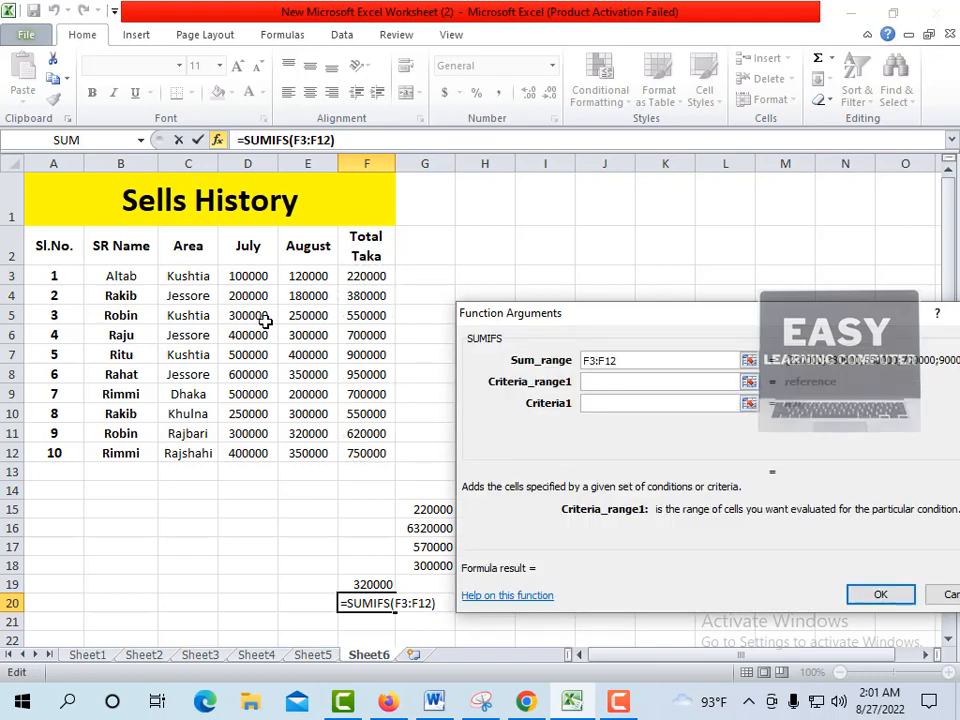
click(100, 276)
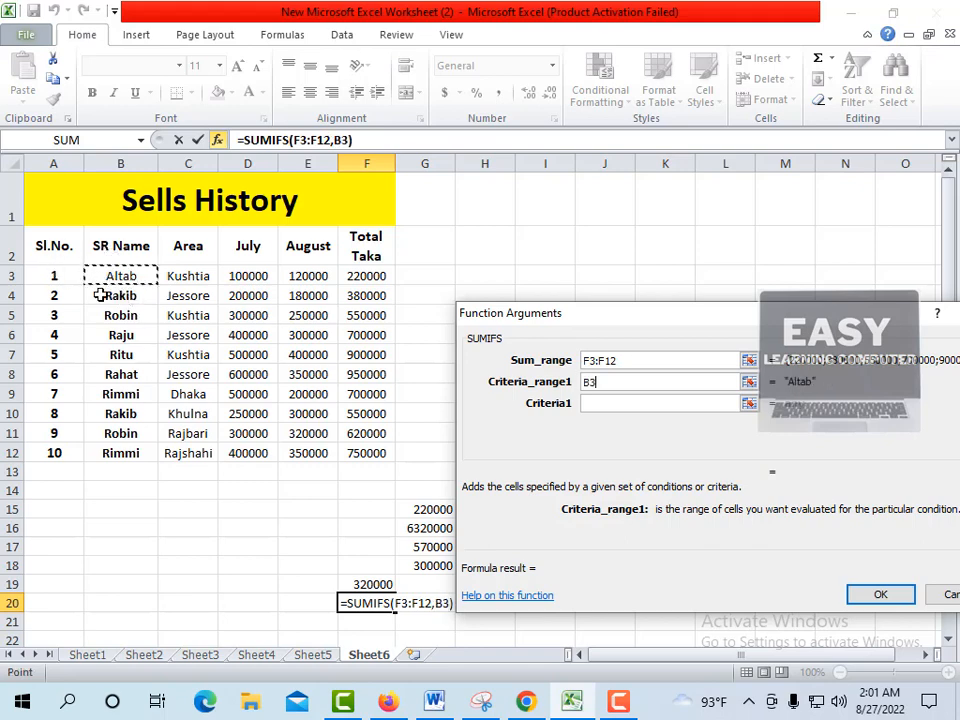
drag(100, 295, 100, 337)
drag(100, 455, 100, 472)
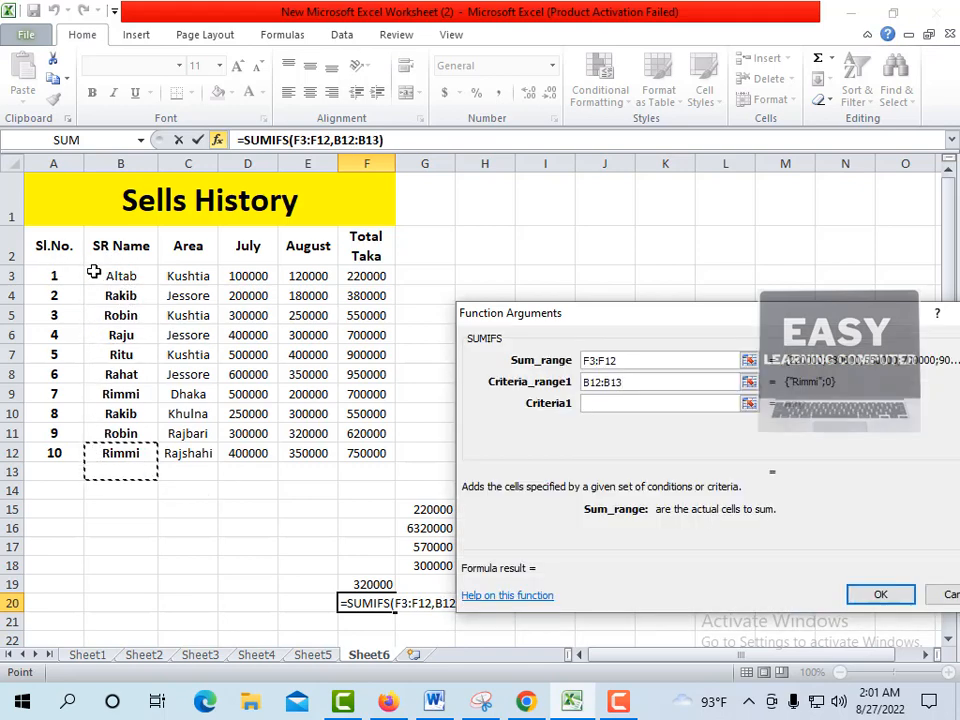
drag(93, 272, 105, 455)
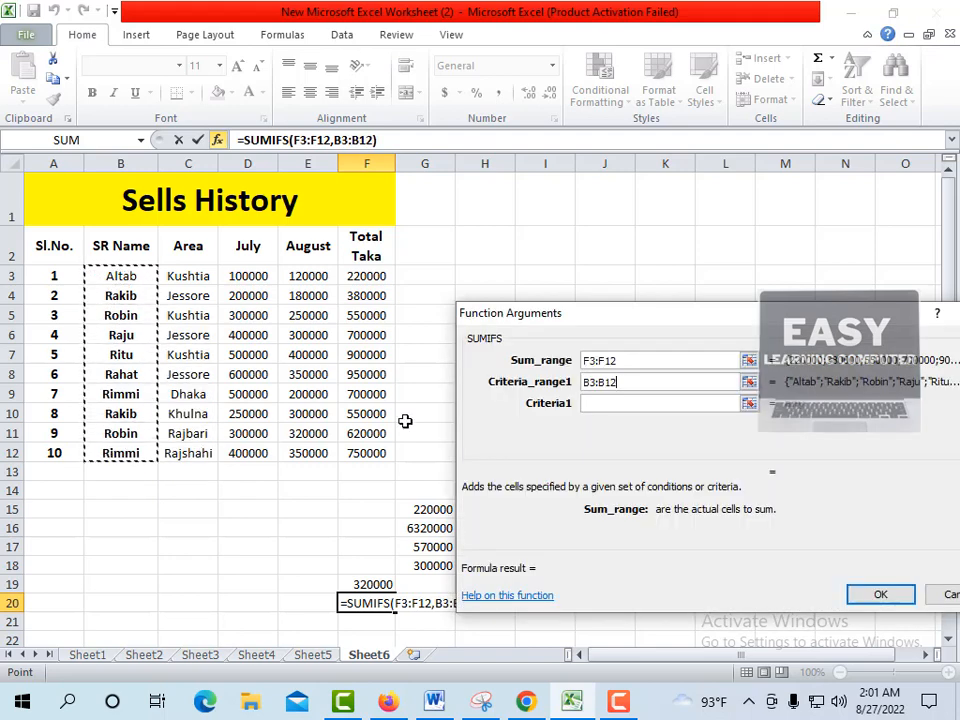
Step: Enter the sales rep name from B4 as the first criteria of the F20 SUMIFS
click(608, 404)
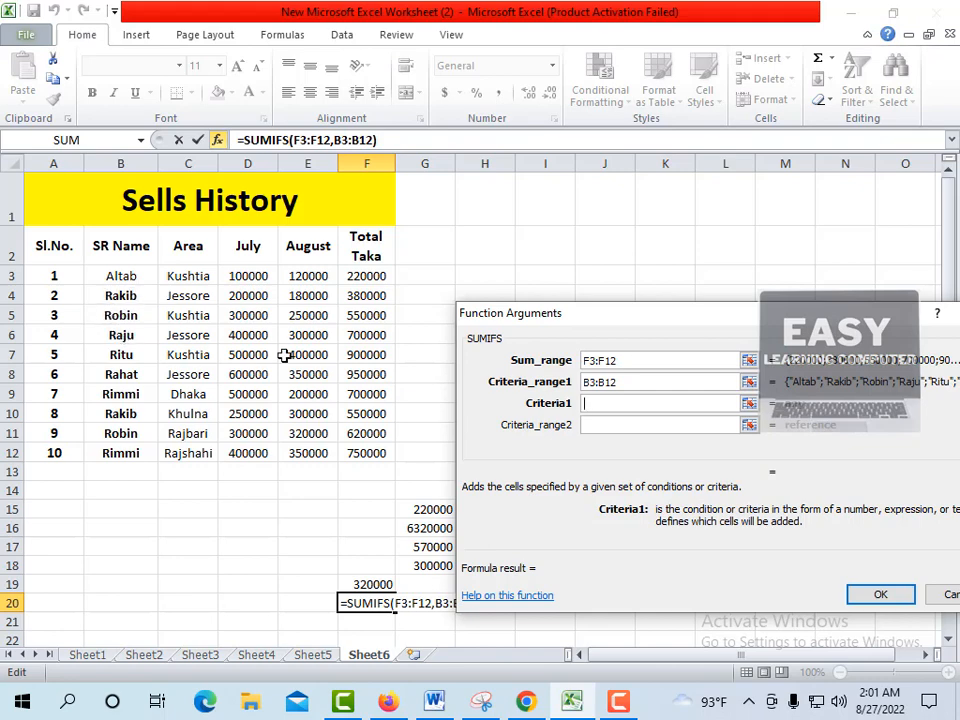
text(RAk)
key(BackSpace)
key(BackSpace)
text(ak)
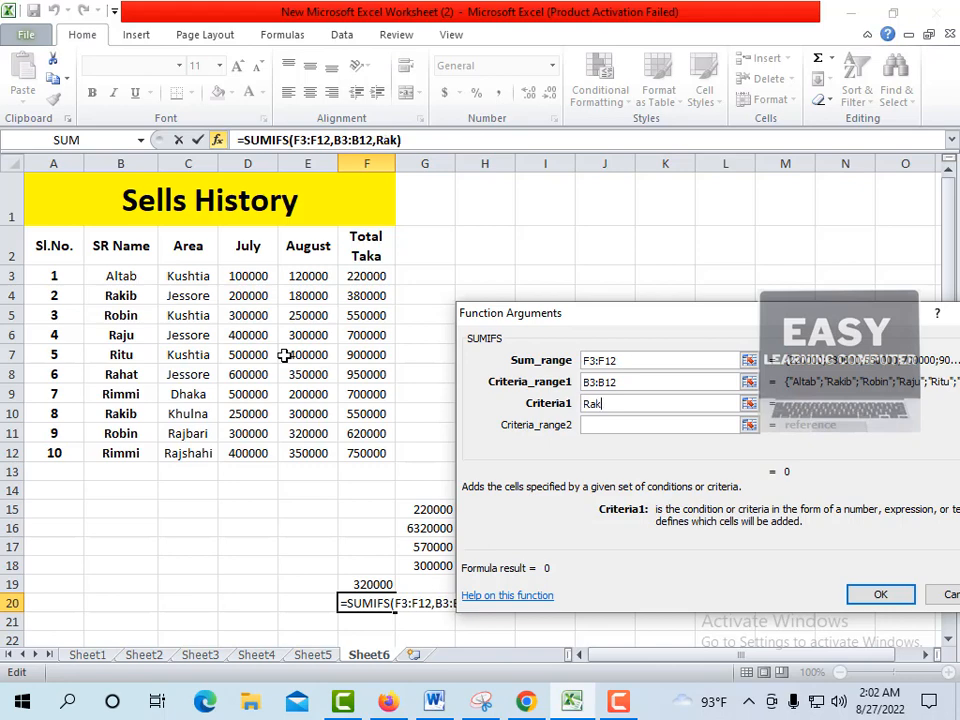
text(ib)
Step: Complete the F20 SUMIFS with the areas C3:C12 as second criteria range and Khulna as its criteria
click(608, 426)
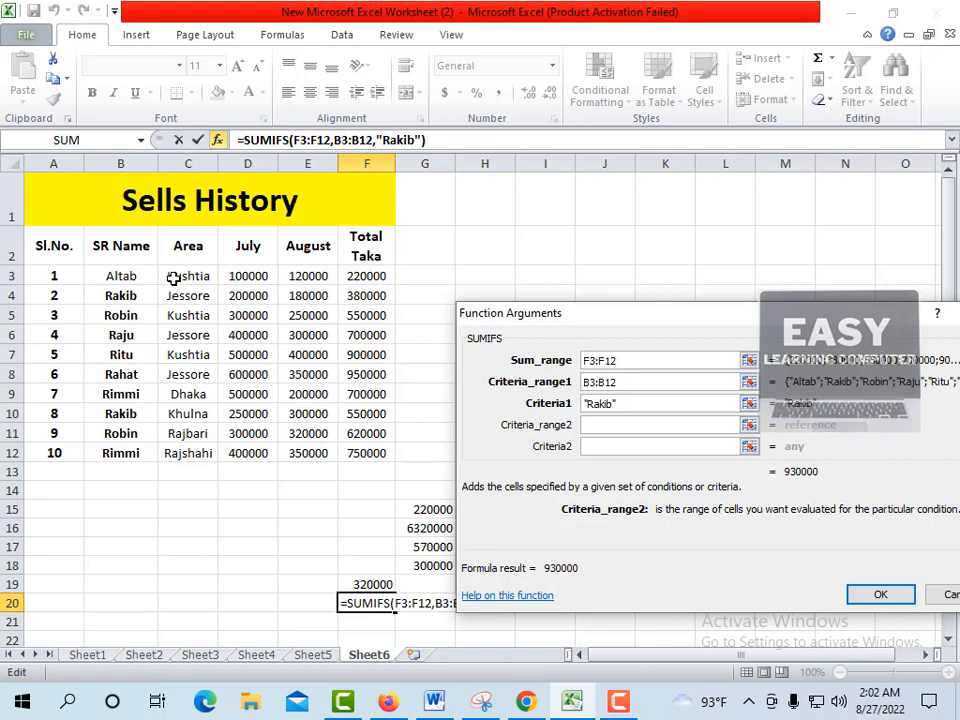
drag(173, 279, 168, 472)
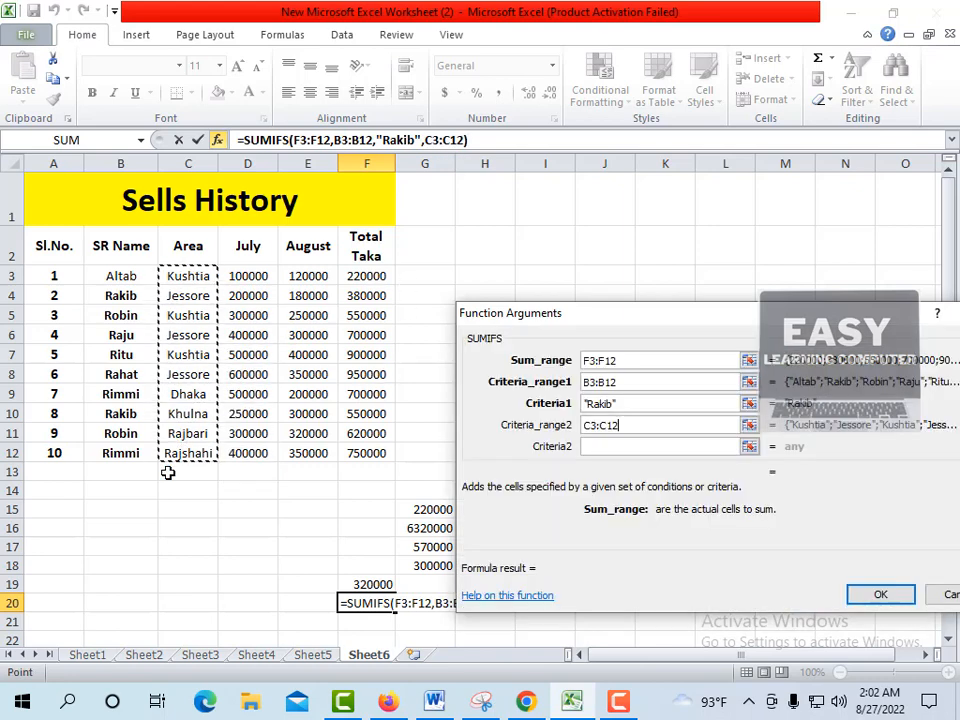
click(604, 449)
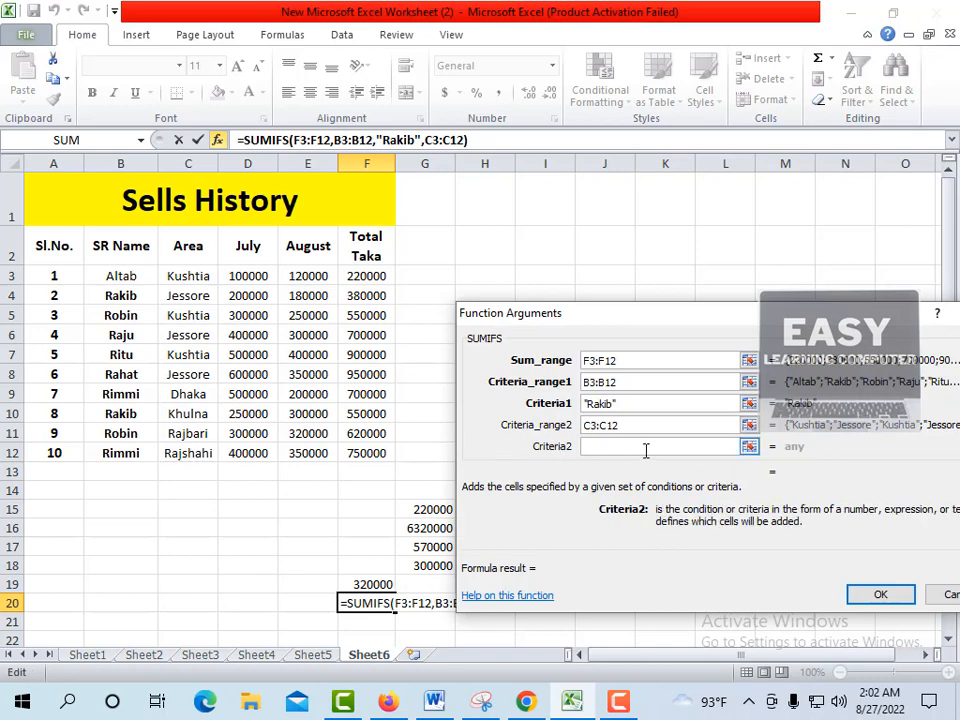
text(Khulna)
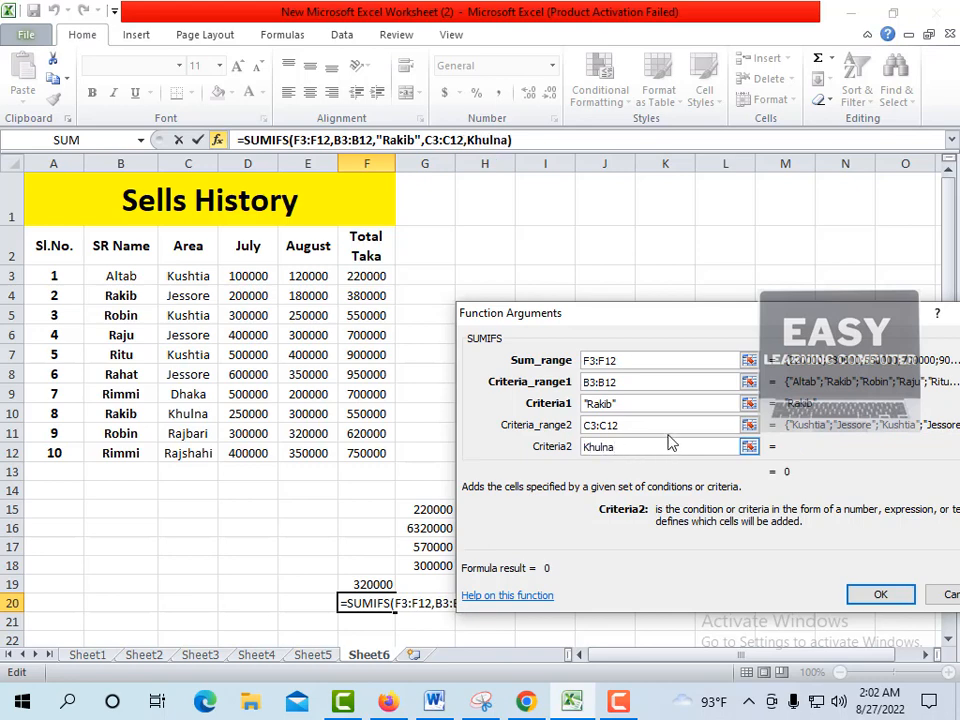
click(671, 425)
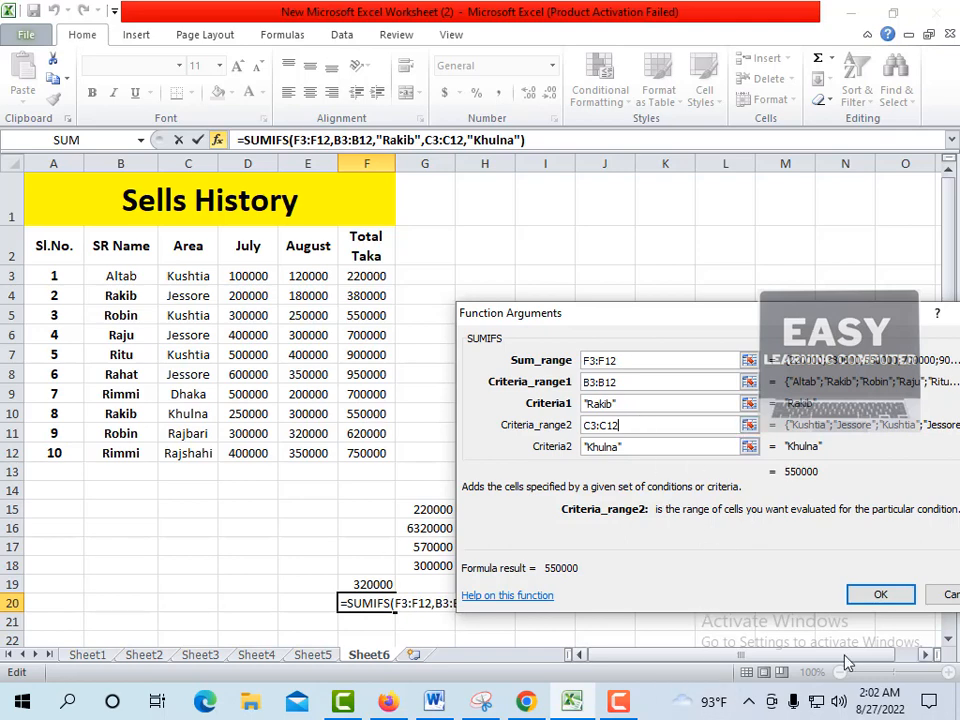
click(882, 600)
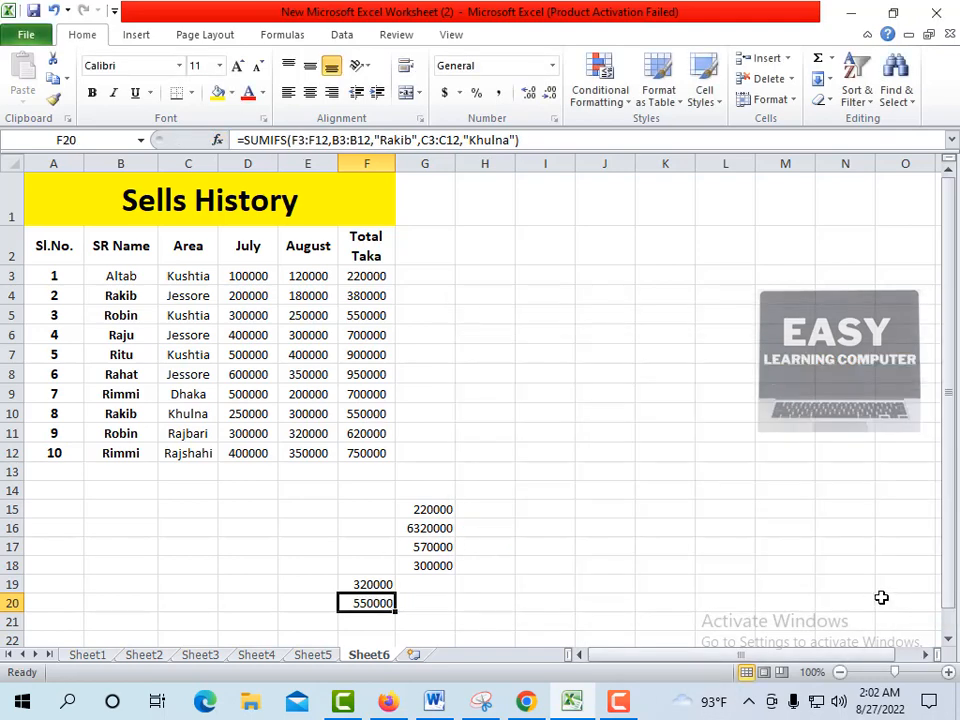
scroll(410, 490, down, 2)
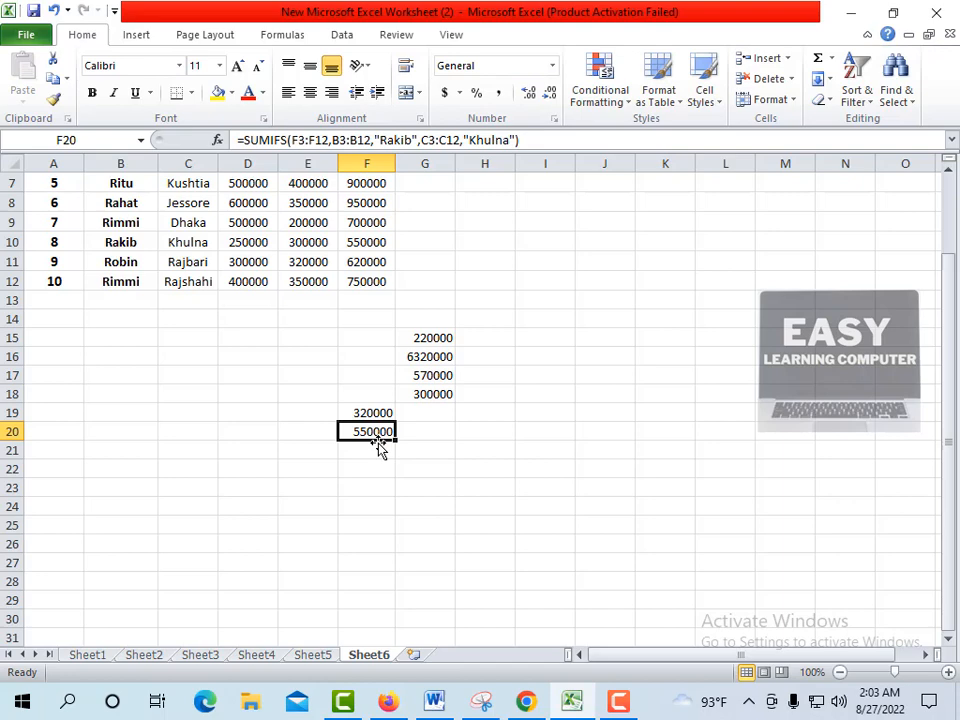
scroll(418, 452, up, 2)
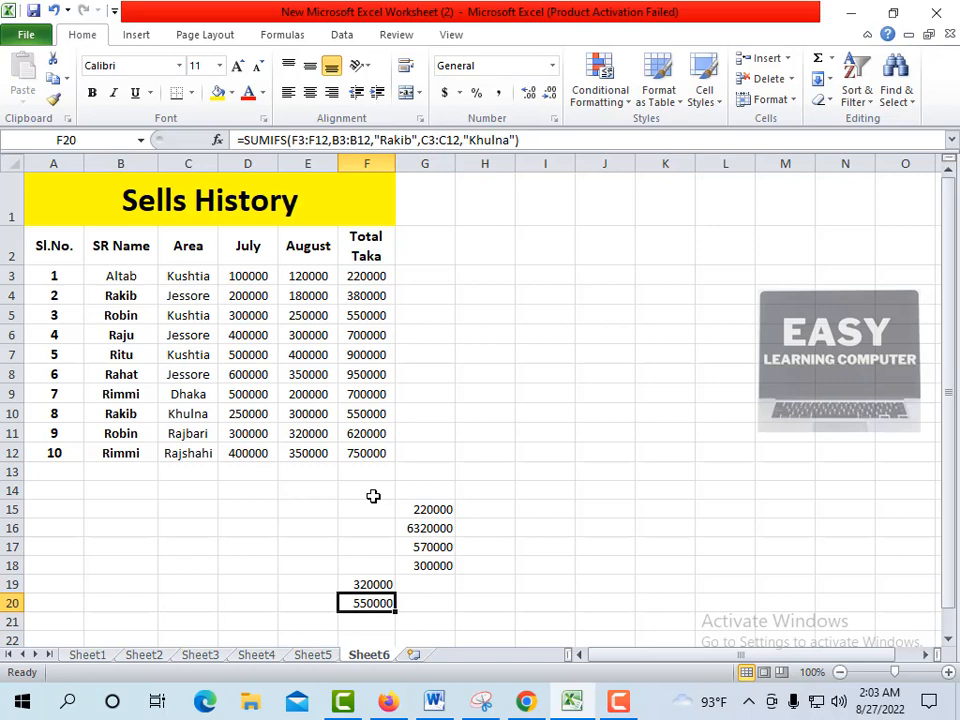
click(478, 600)
scroll(480, 600, down, 2)
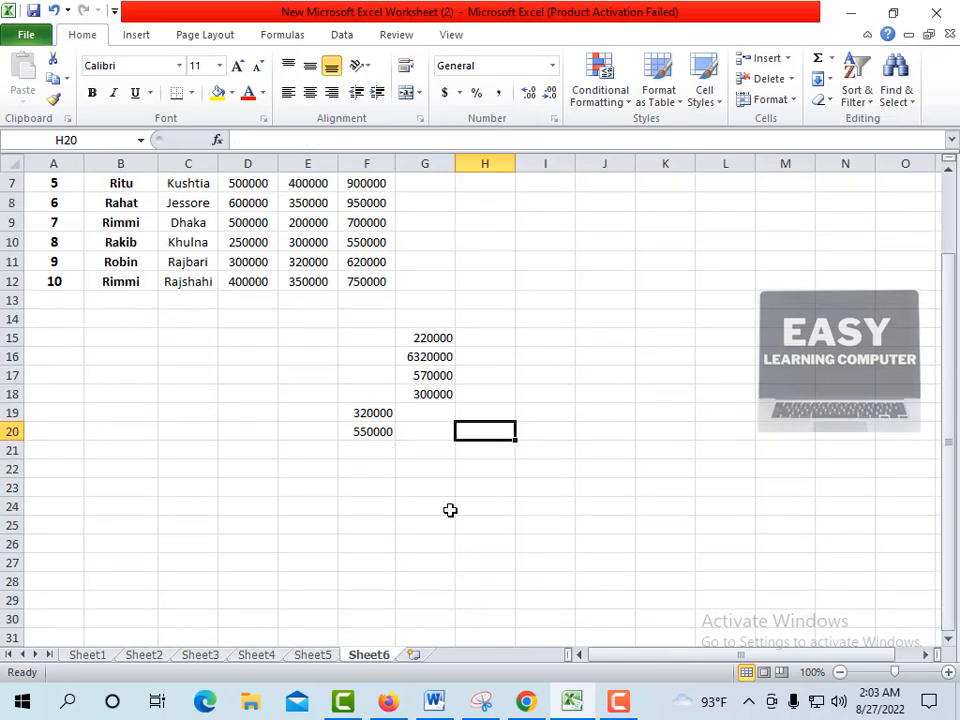